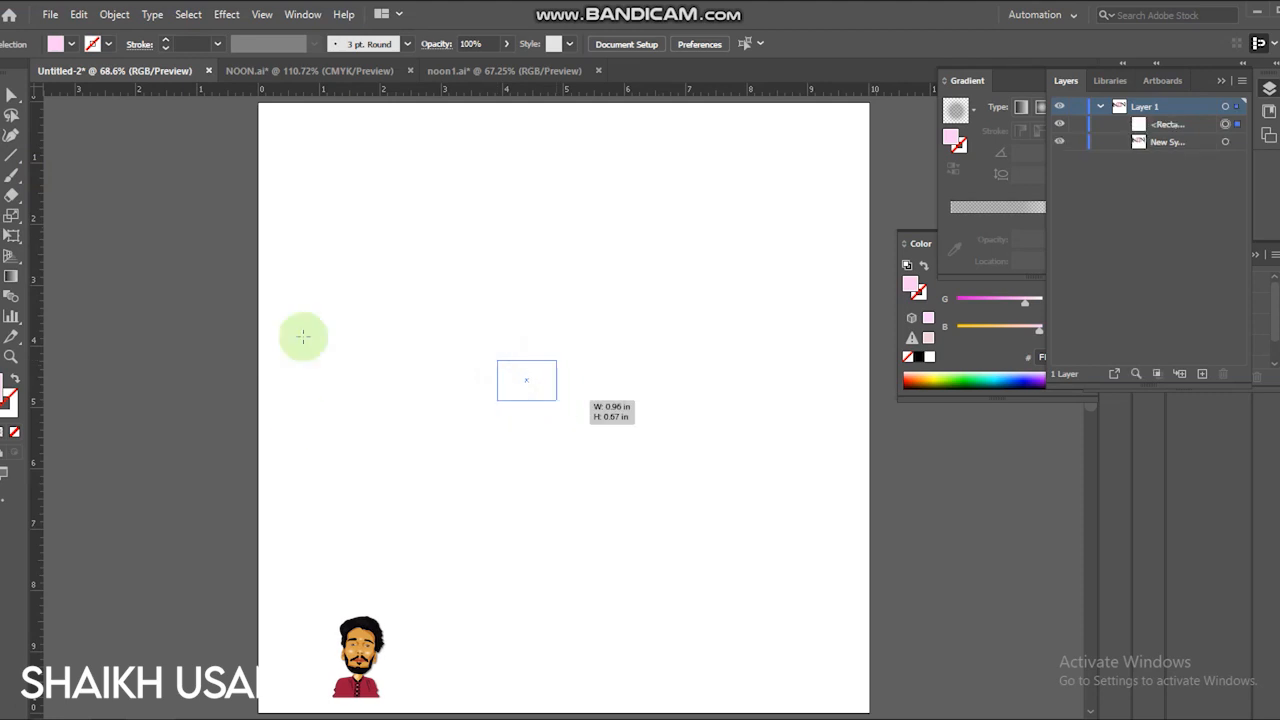
Place a vertical guide through the artboard's centre, using the small rectangle centred on the artboard as a temporary reference
click(687, 43)
click(757, 43)
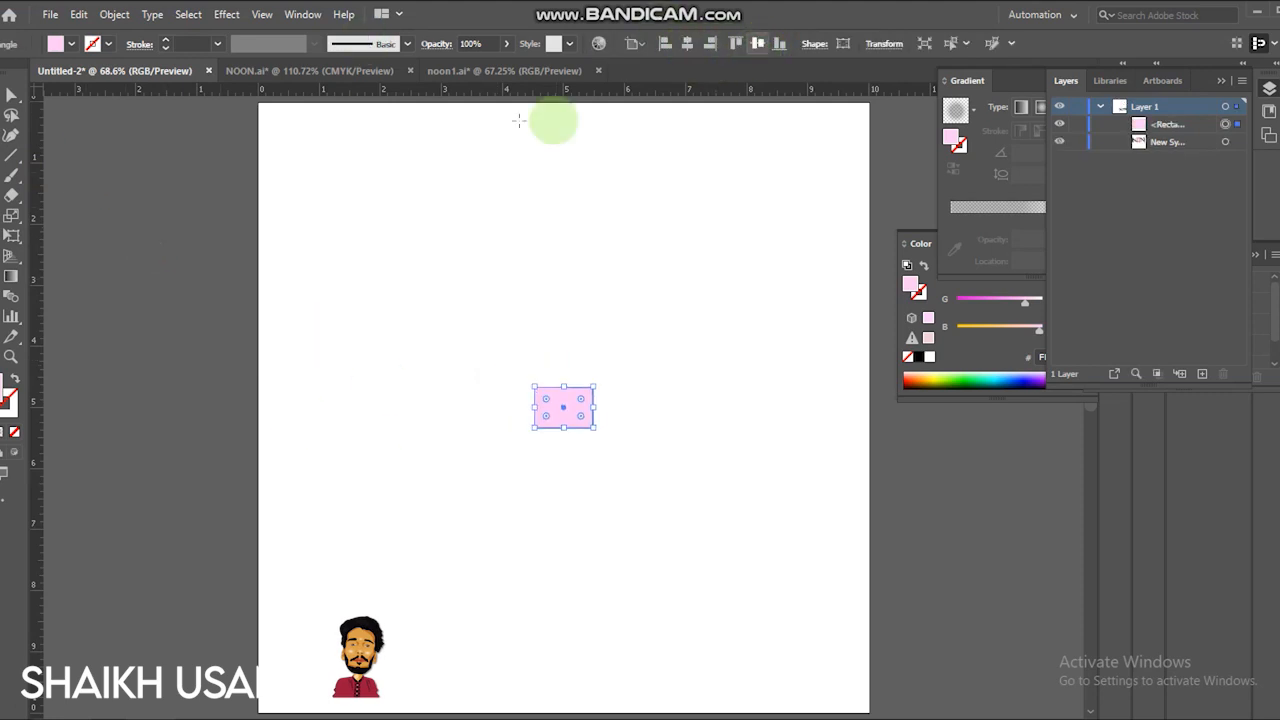
drag(36, 143, 563, 211)
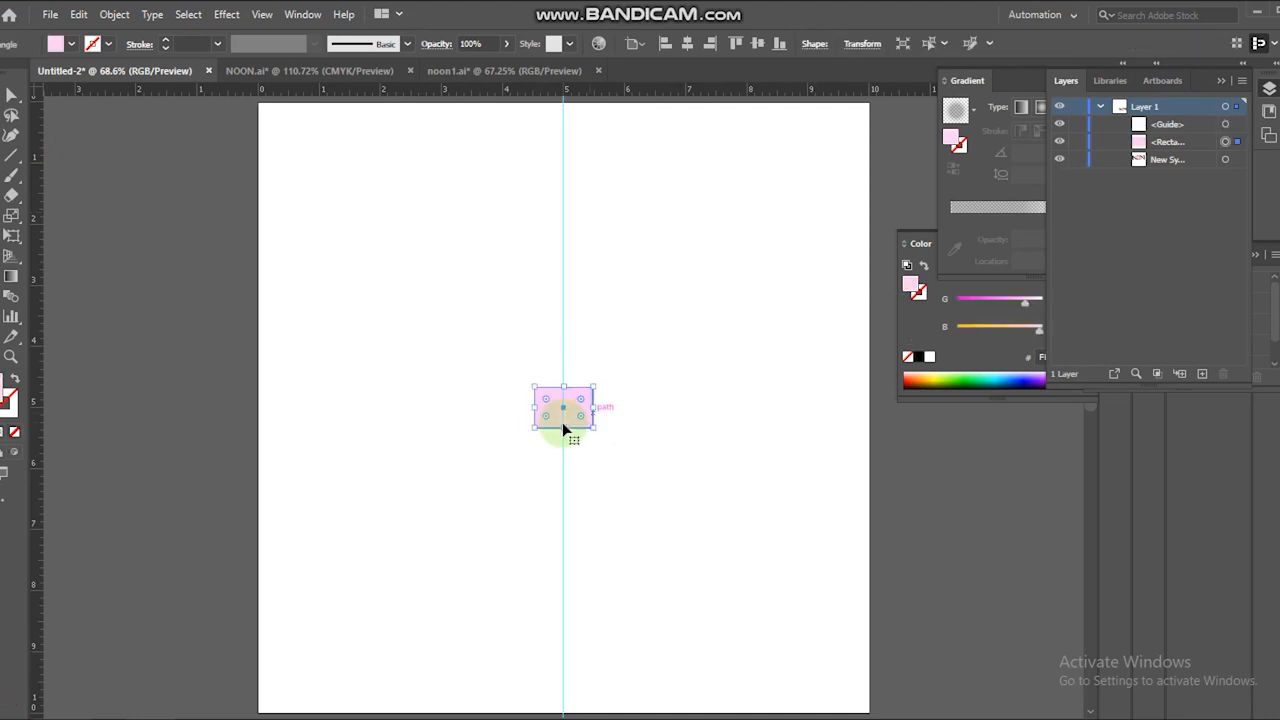
key(Delete)
Draw a flat ellipse about 5.15 by 0.88 in centred on the guide and duplicate it about 0.56 in straight down
drag(6, 168, 40, 218)
drag(402, 352, 714, 410)
key(v)
drag(636, 373, 617, 401)
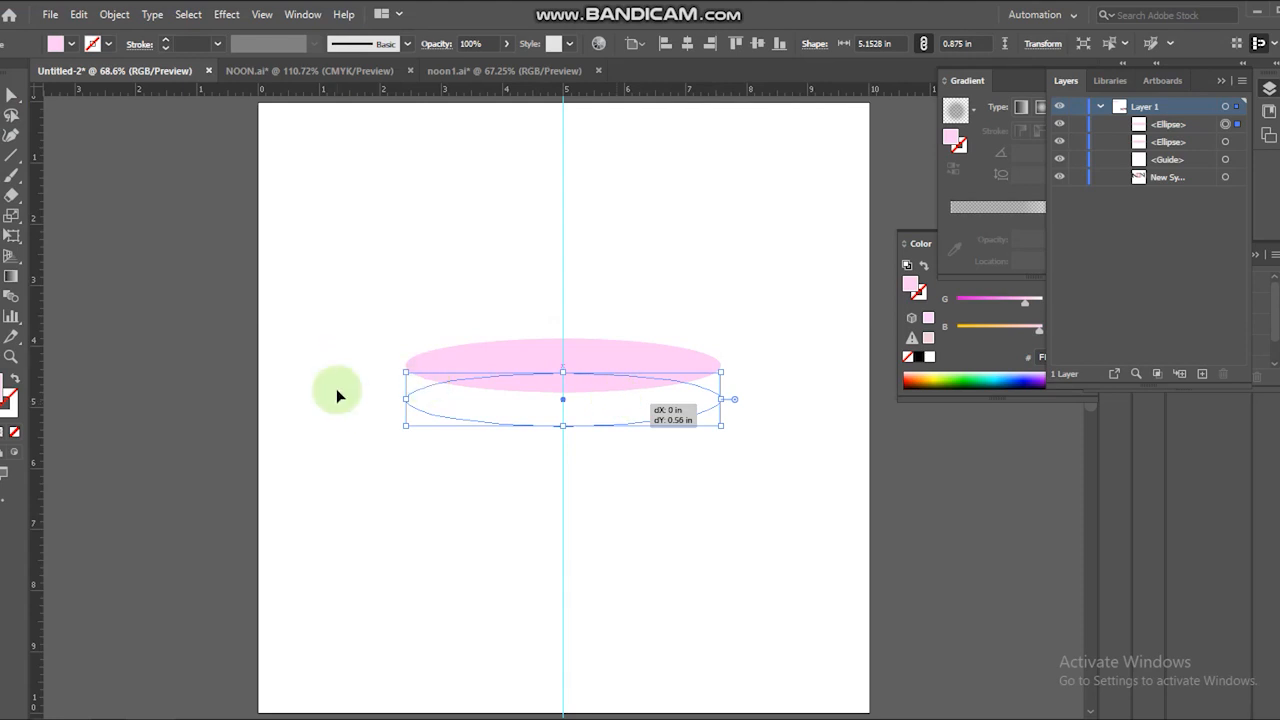
drag(336, 394, 336, 394)
click(352, 357)
Draw a rectangle about 5.15 by 2.5 in from the upper ellipse's side point downward, matching the ellipse's width
click(8, 163)
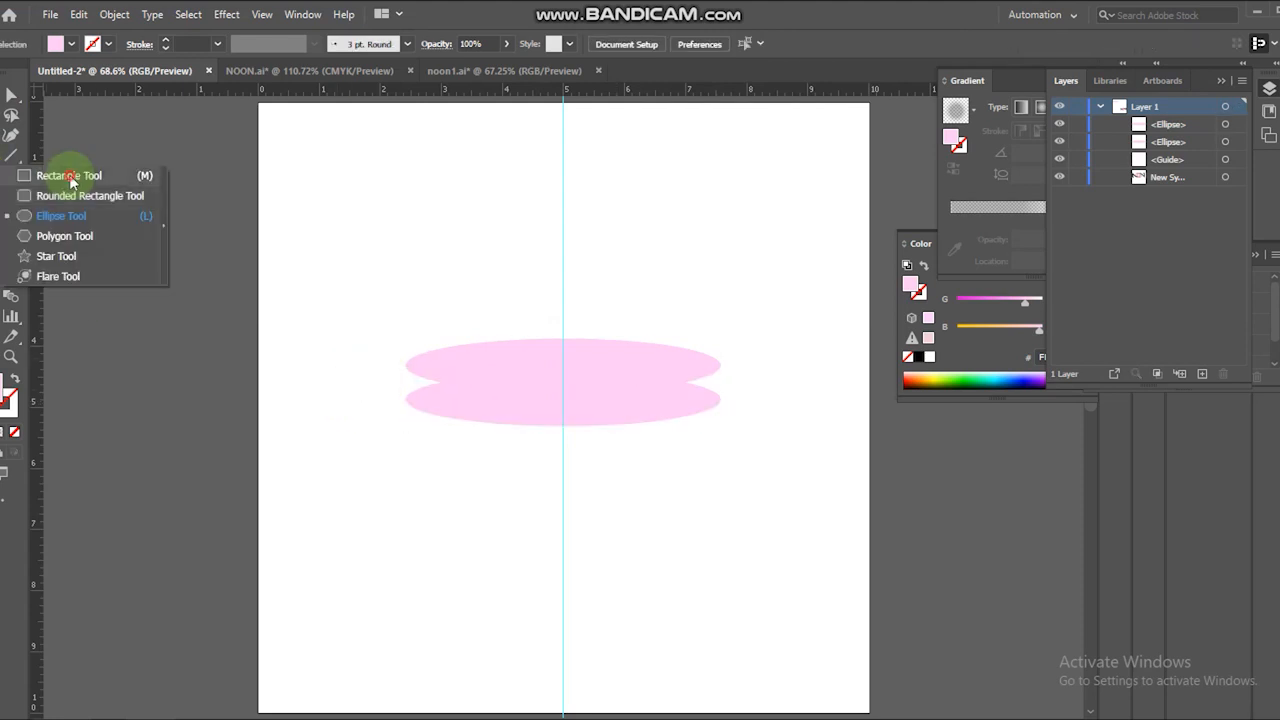
click(406, 362)
drag(405, 364, 719, 517)
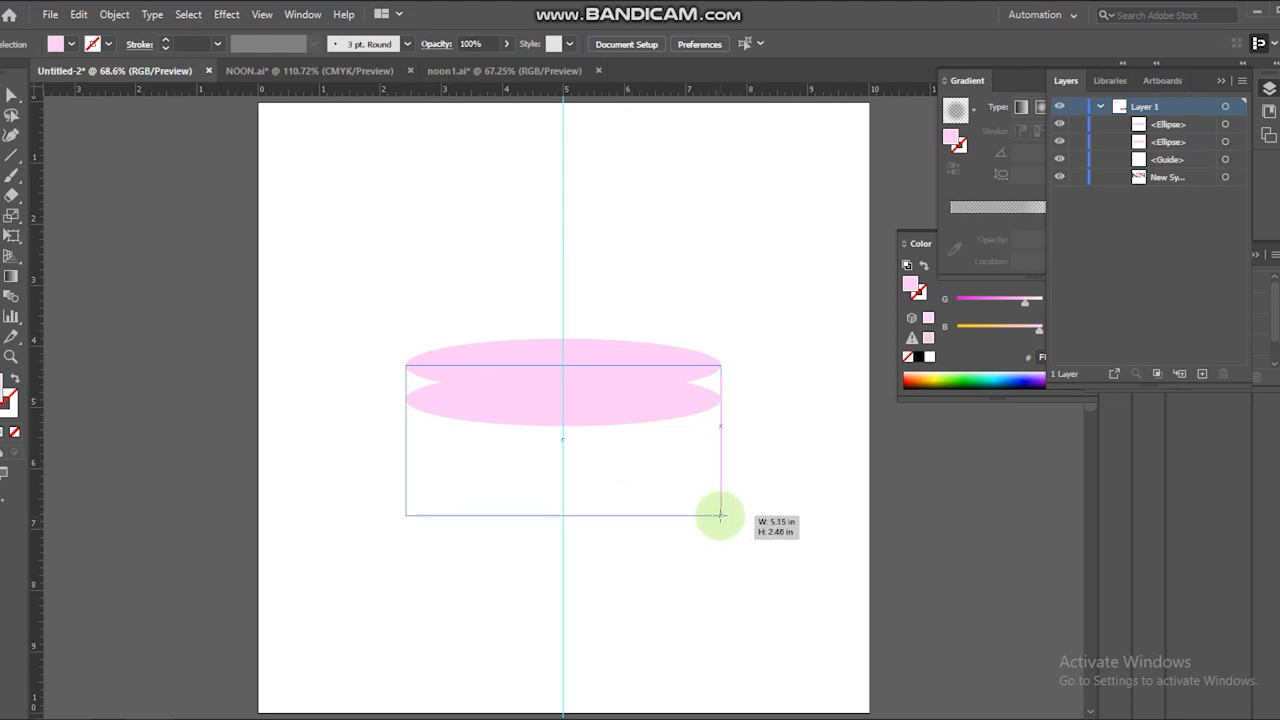
drag(720, 516, 720, 517)
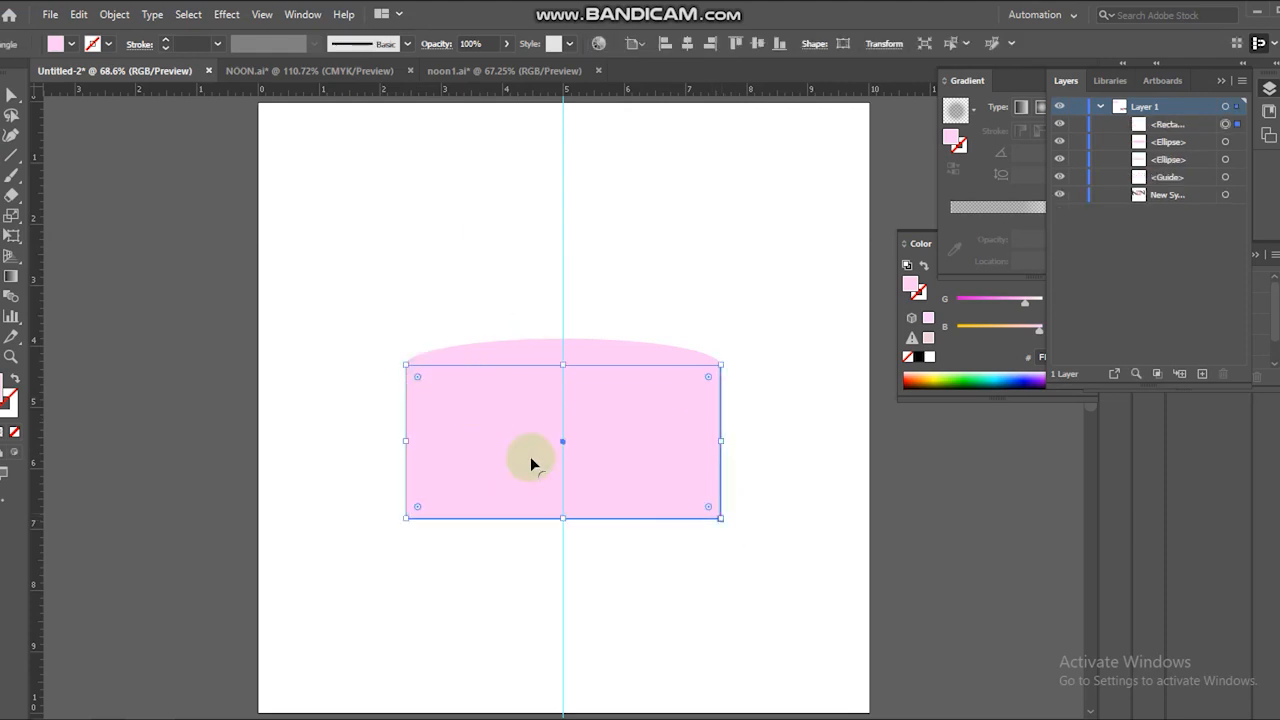
click(690, 402)
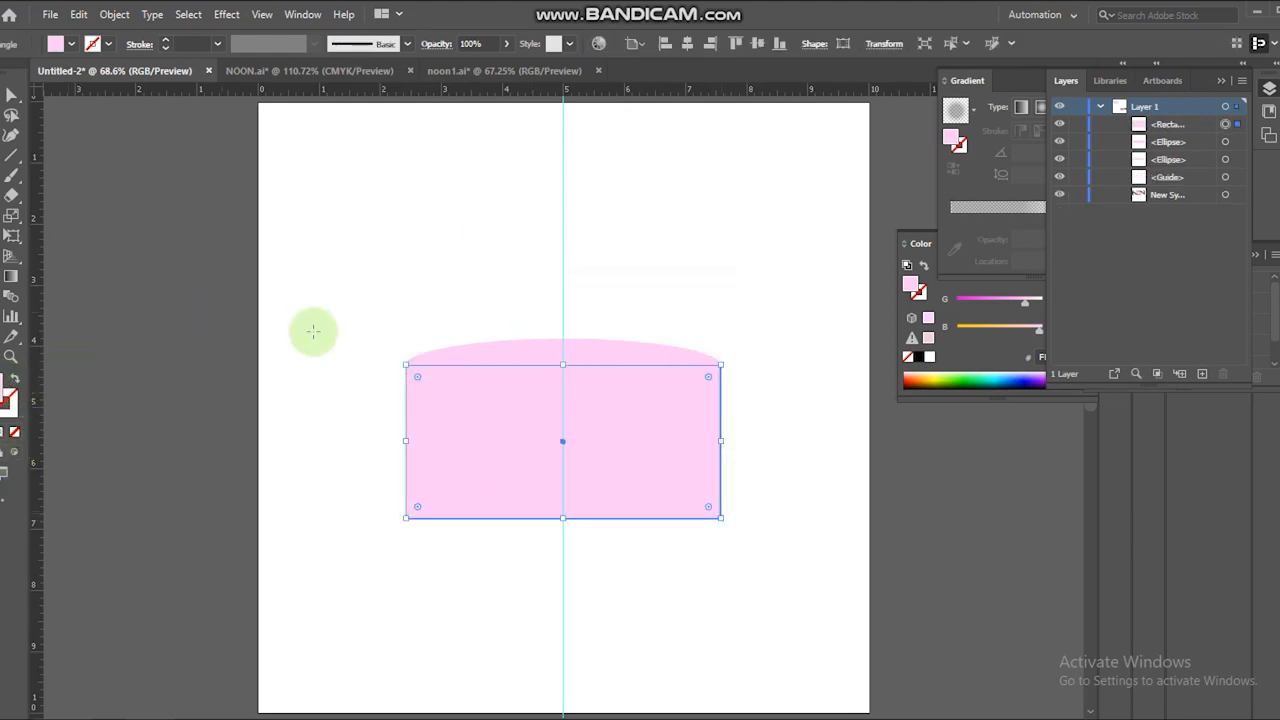
Merge the overlapping ellipse and rectangle regions with the Shape Builder into a lid top, a lid side band and a body
key(ctrl+a)
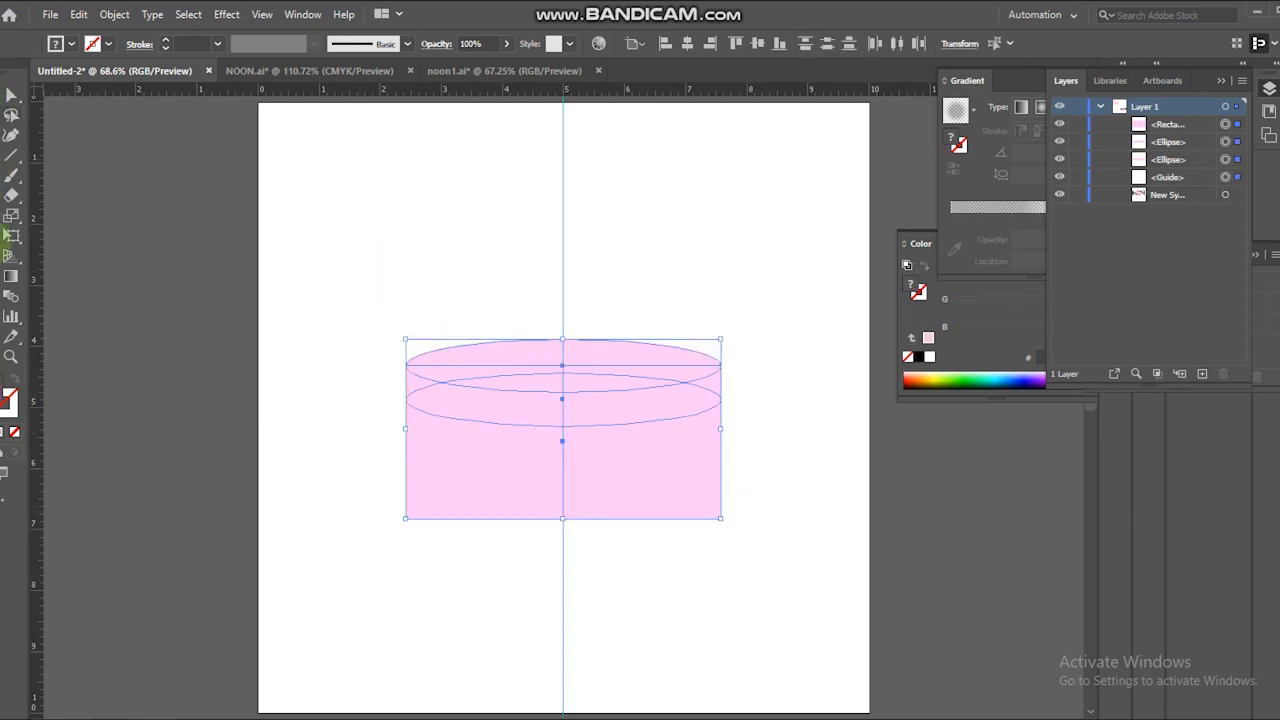
key(shift+m)
click(682, 437)
mouse_move(714, 383)
mouse_down()
mouse_move(663, 411)
mouse_move(595, 404)
mouse_up()
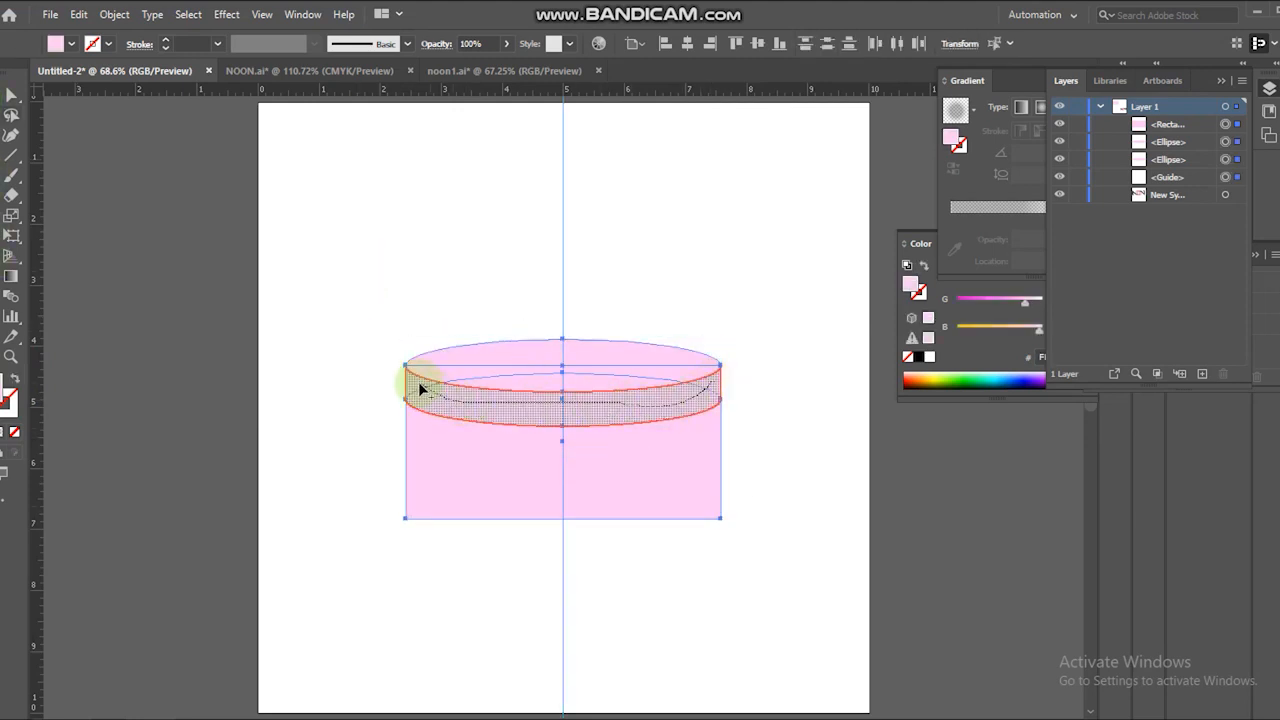
drag(420, 388, 412, 390)
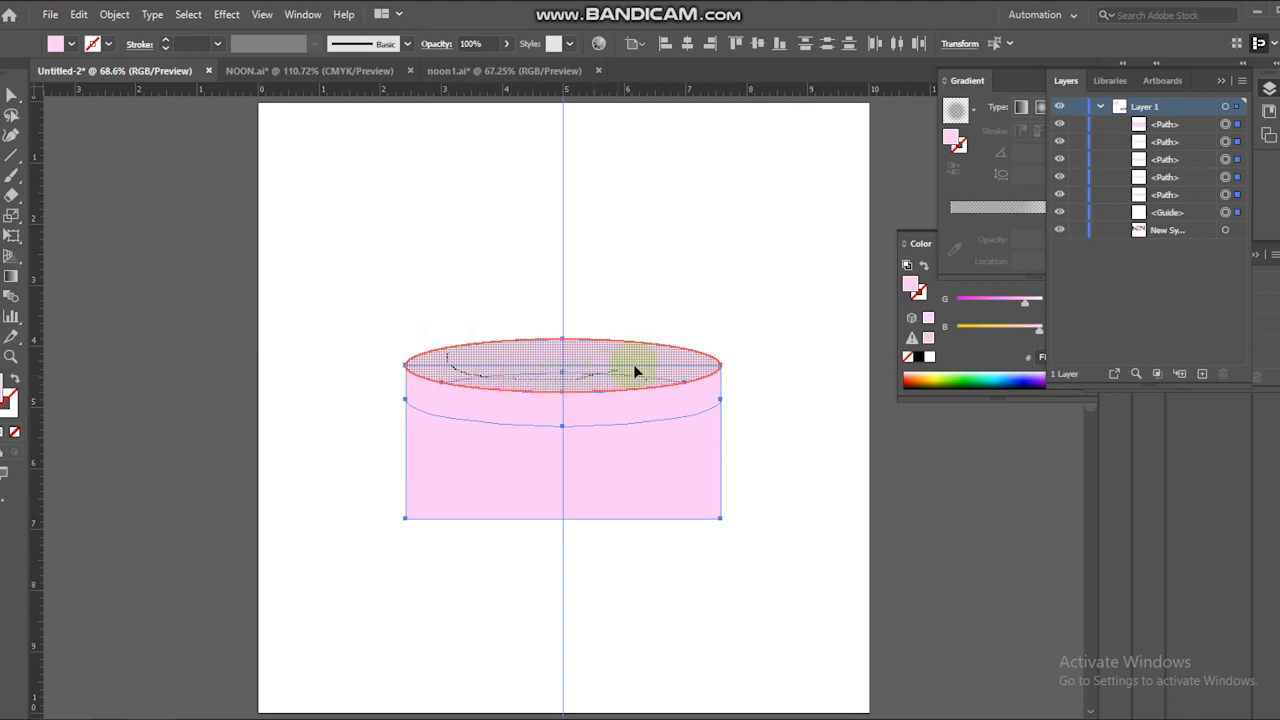
mouse_move(633, 371)
mouse_down()
mouse_move(651, 363)
mouse_move(560, 362)
mouse_up()
key(v)
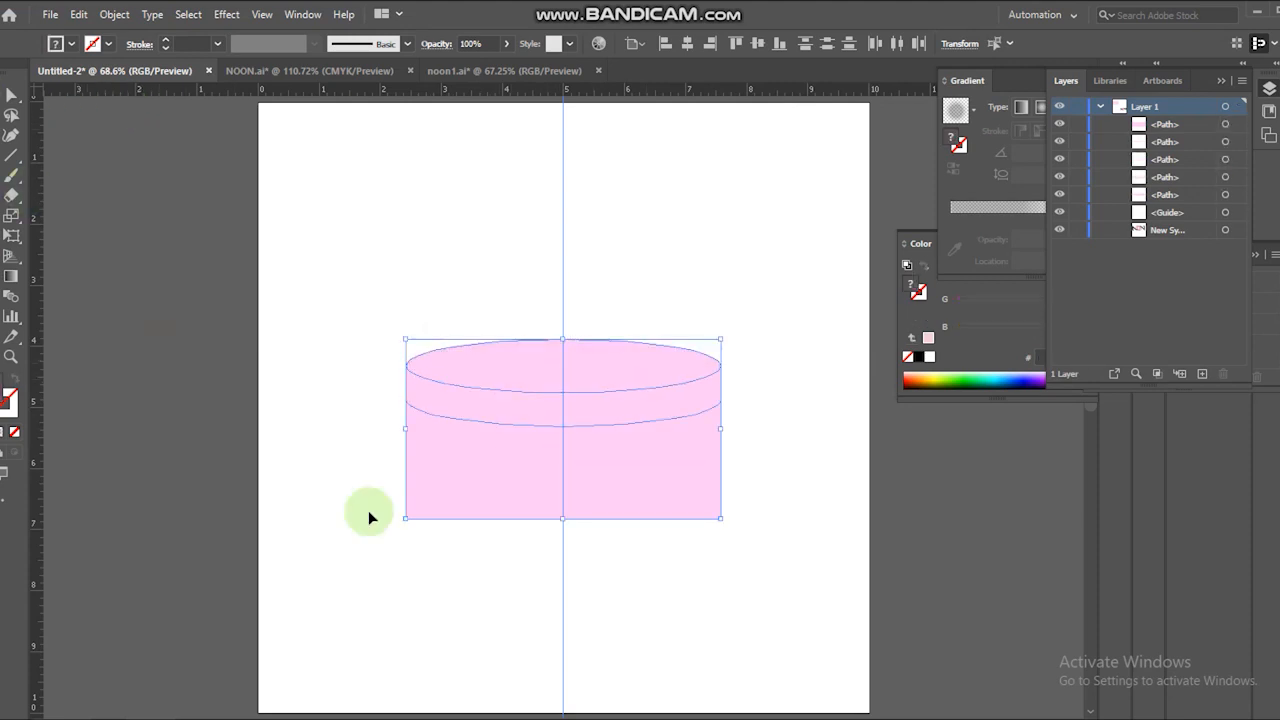
click(368, 517)
Fill the lid's top ellipse with a brighter pink
click(537, 363)
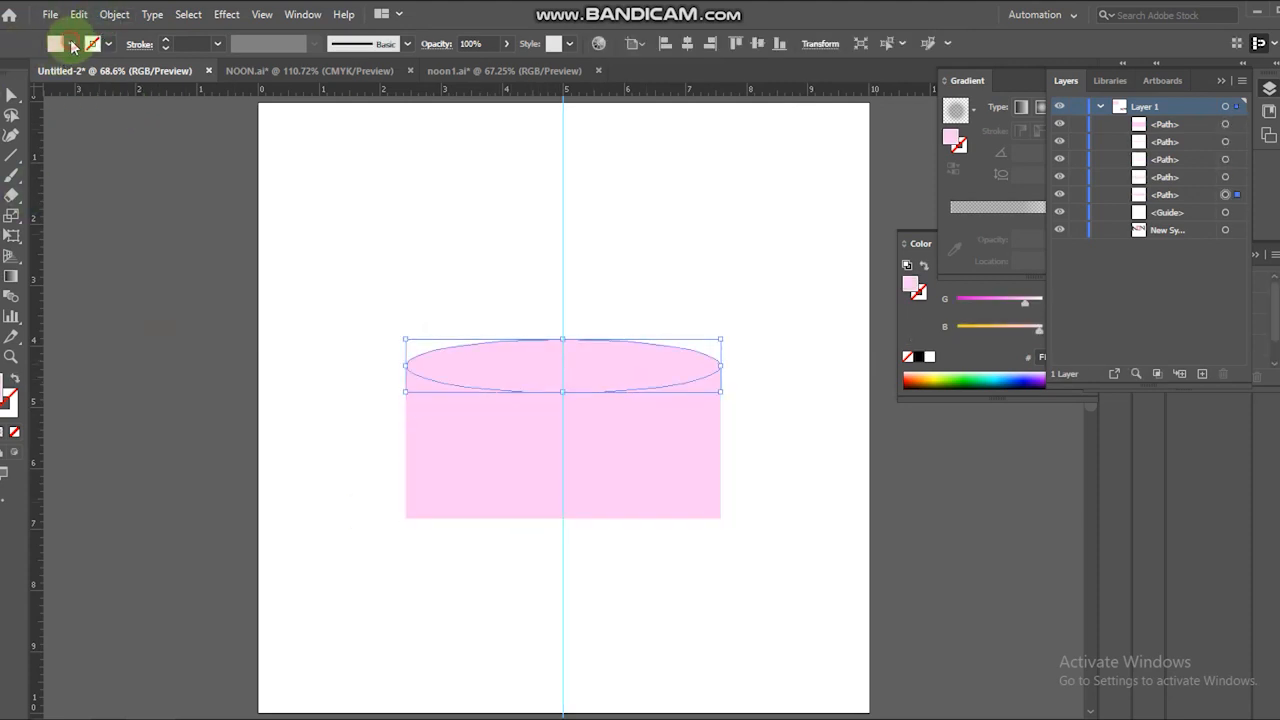
double_click(9, 398)
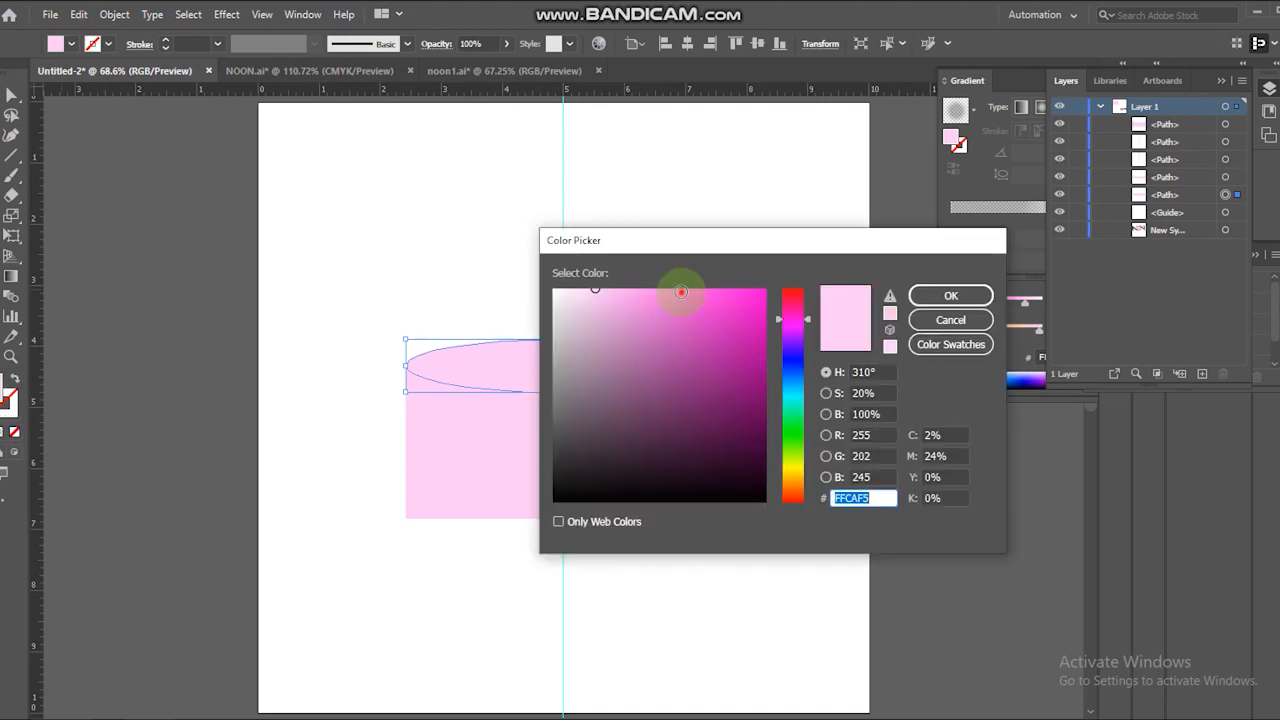
drag(681, 292, 703, 288)
click(951, 295)
Fill the lid's side band with magenta #EF07CE
click(546, 411)
mouse_move(764, 289)
mouse_down()
mouse_move(749, 323)
mouse_move(760, 301)
mouse_up()
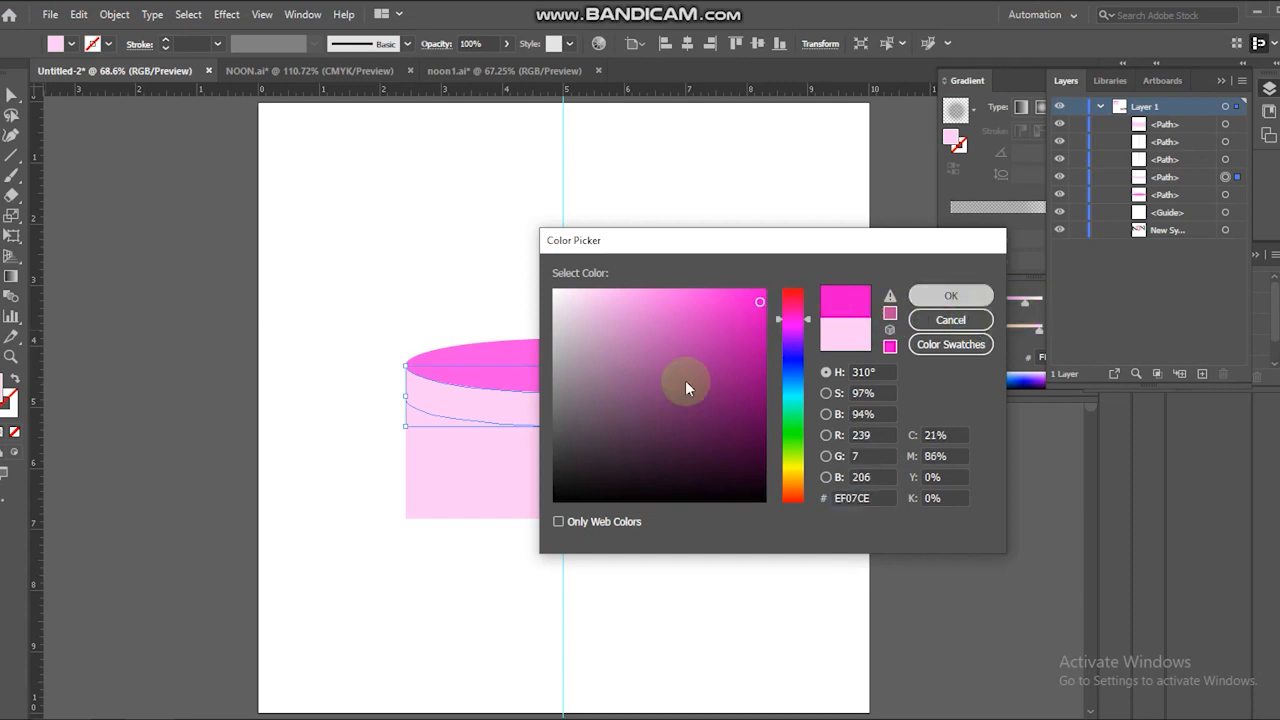
key(Return)
Round both lower corners of the pale pink body to a radius of about 1.95 in
click(680, 511)
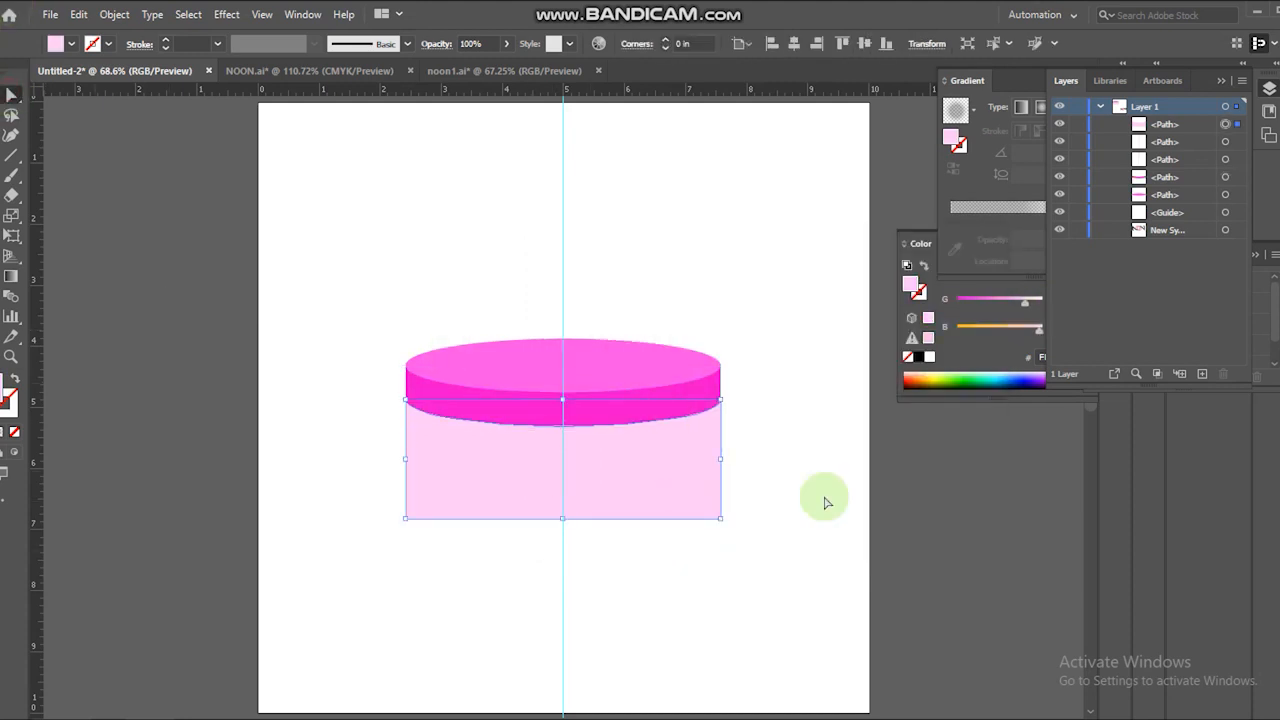
click(721, 518)
shift+click(406, 518)
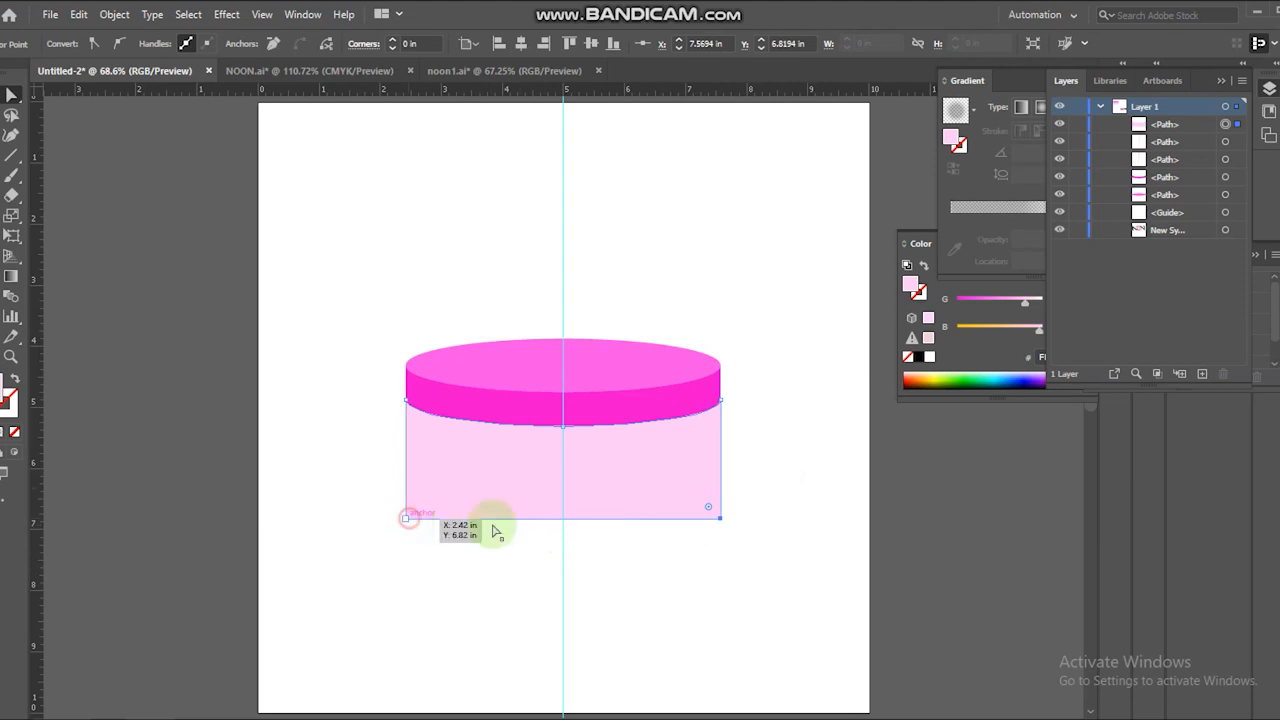
drag(708, 507, 638, 356)
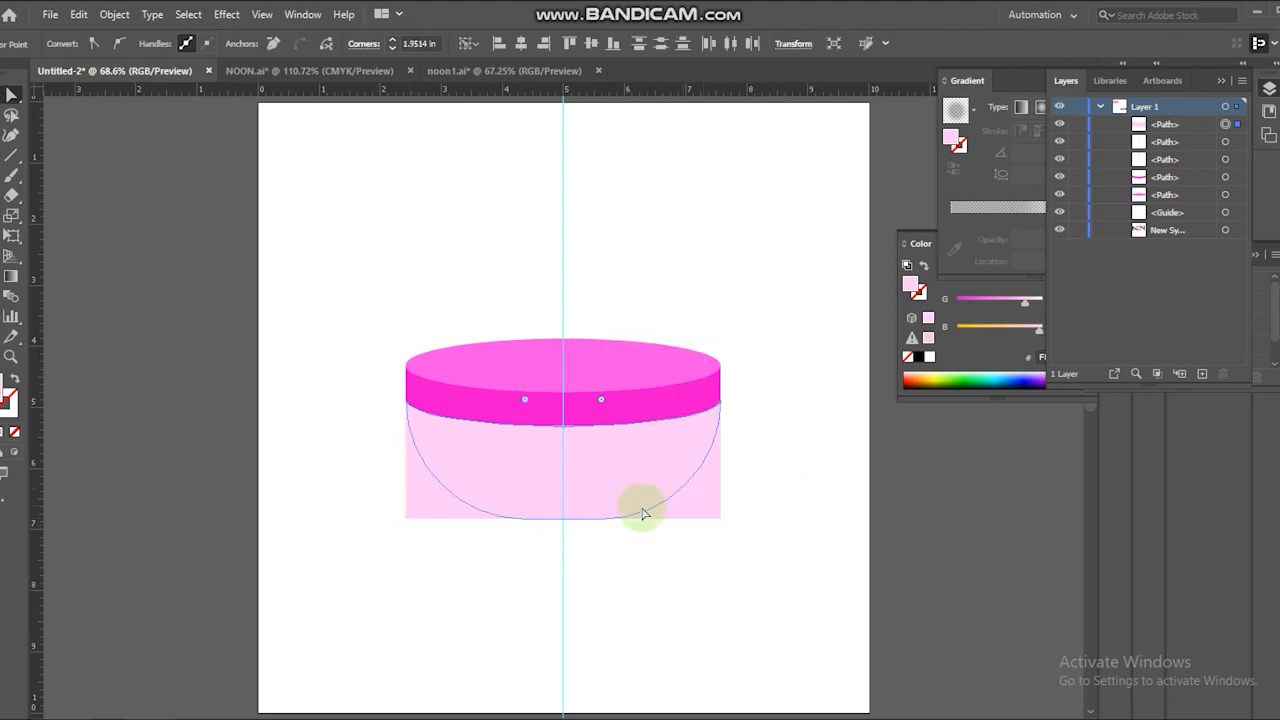
key(ctrl+shift+a)
Draw a vertical line with the Pen tool along the guide through the whole container, giving it a stroke and no fill
drag(800, 548, 386, 266)
key(p)
key(ctrl+shift+a)
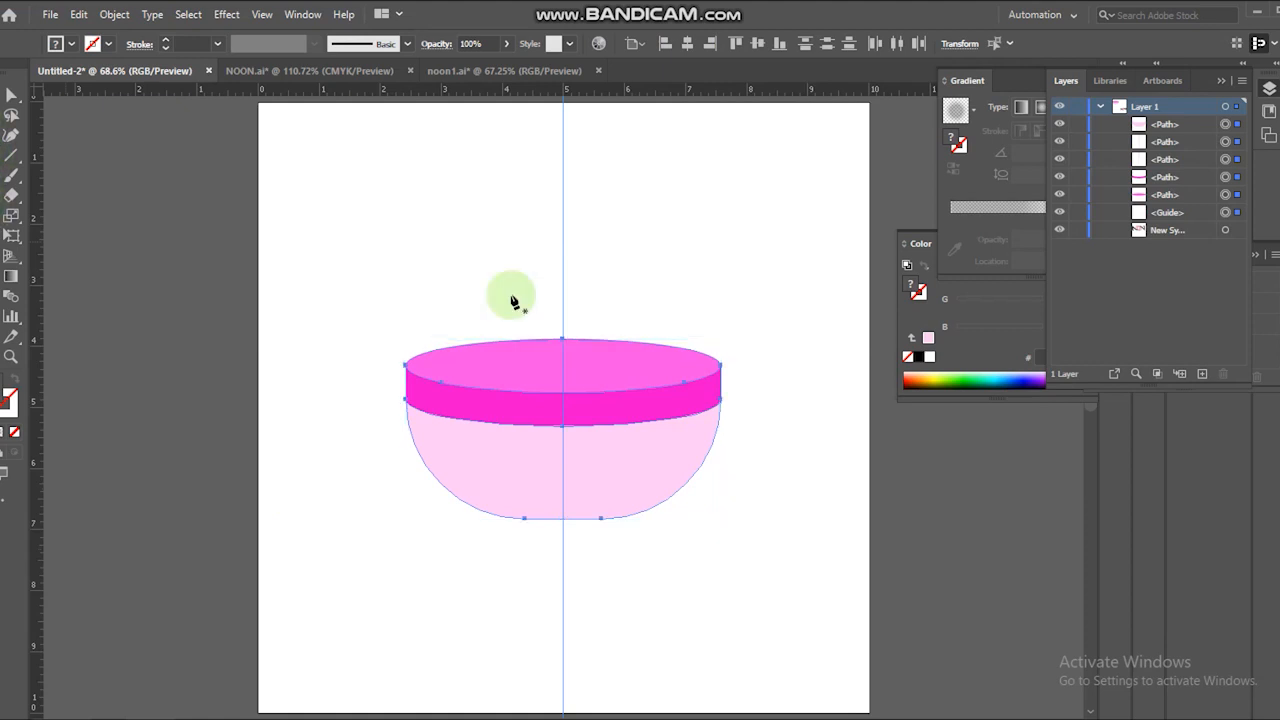
click(562, 282)
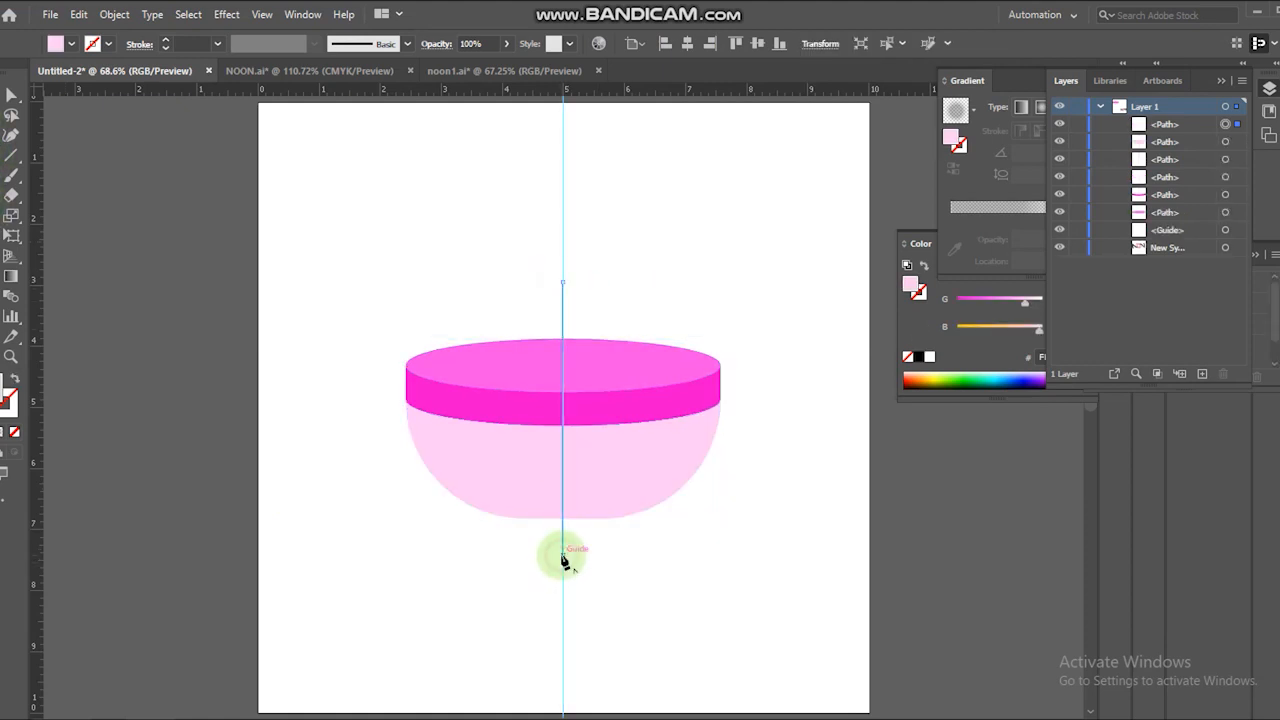
click(562, 554)
click(14, 381)
Remove the left half of the lid and body with the Shape Builder, cutting along the vertical line
click(10, 359)
drag(429, 329, 679, 536)
key(v)
click(195, 135)
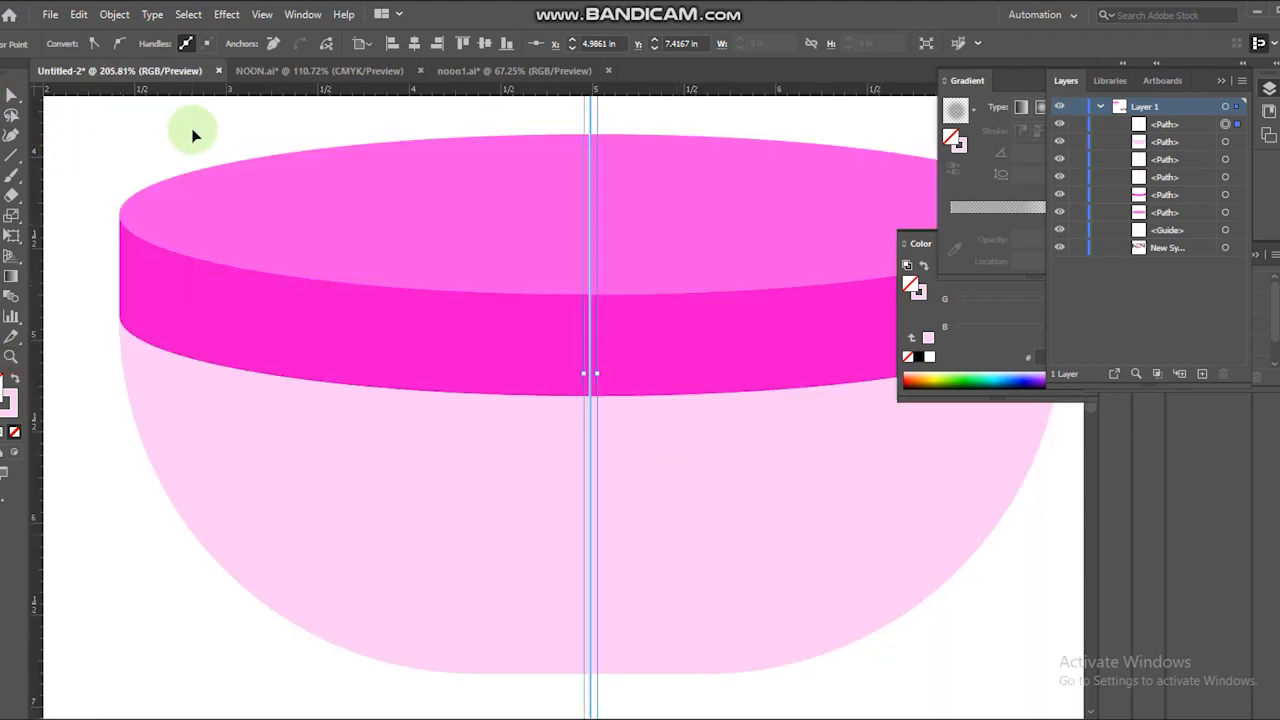
click(9, 256)
key(ctrl+a)
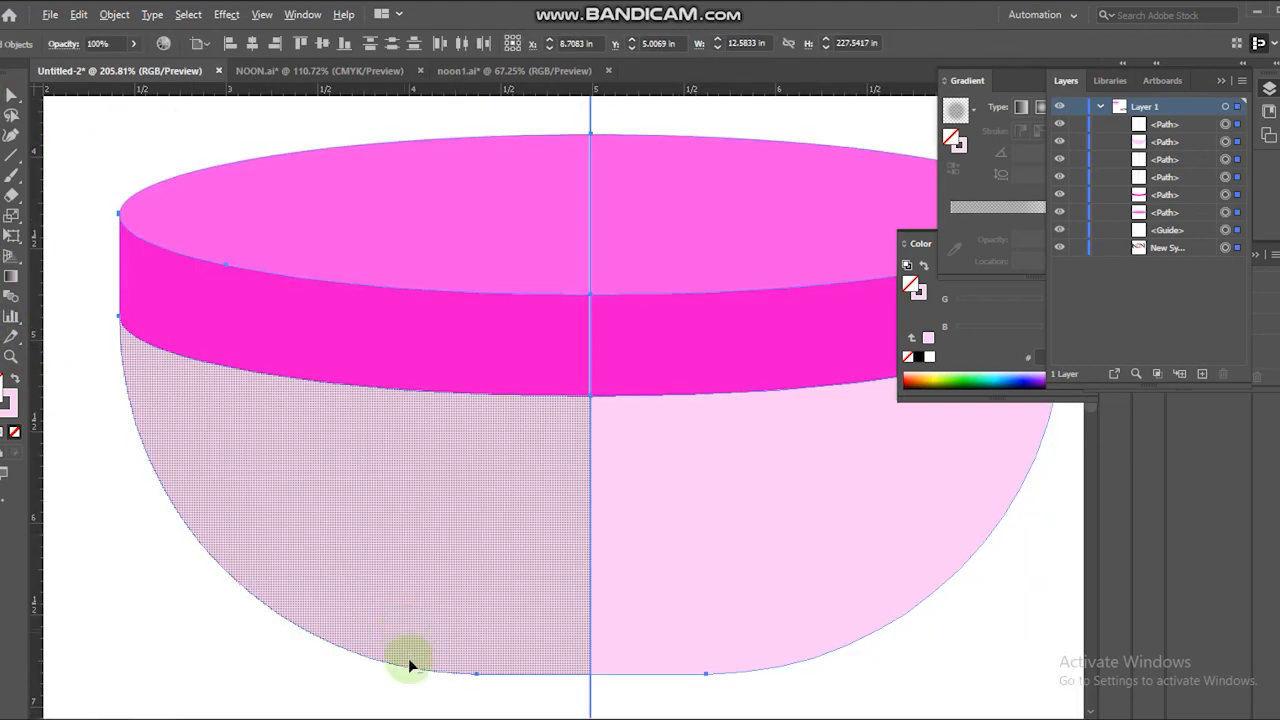
drag(438, 313, 405, 130)
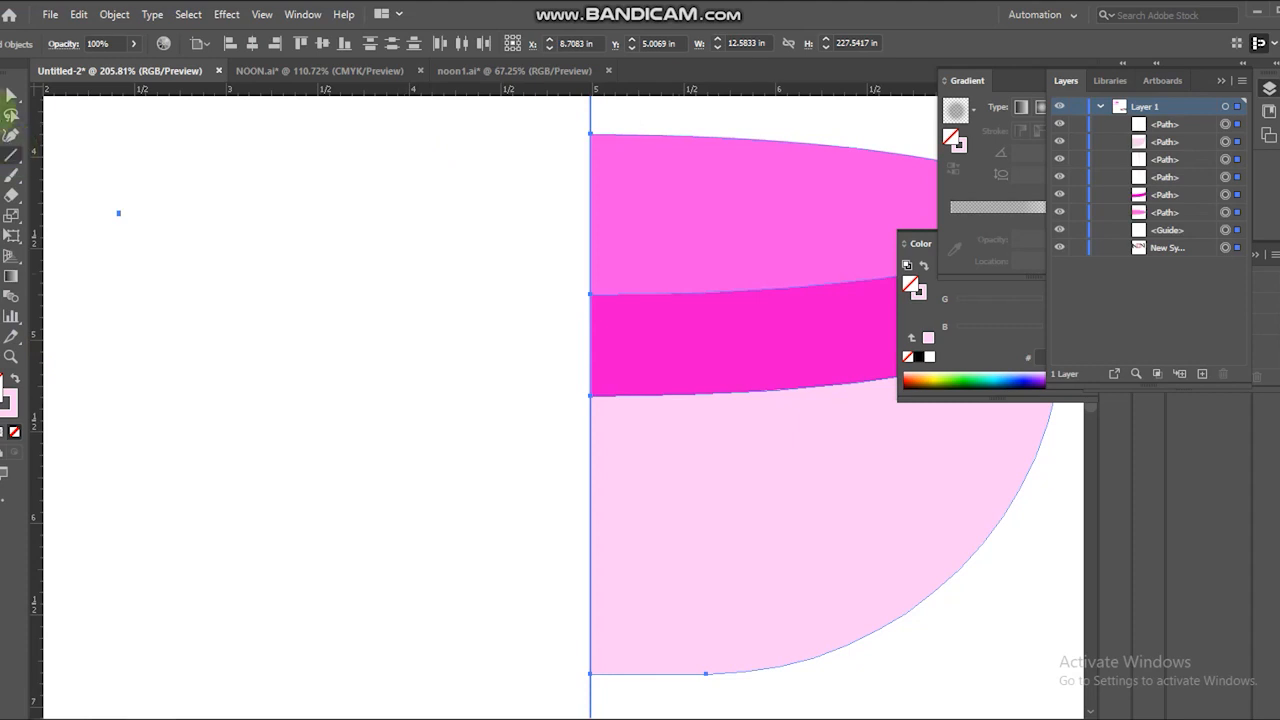
Delete the leftover cutting line and the vertical guide
key(ctrl+shift+a)
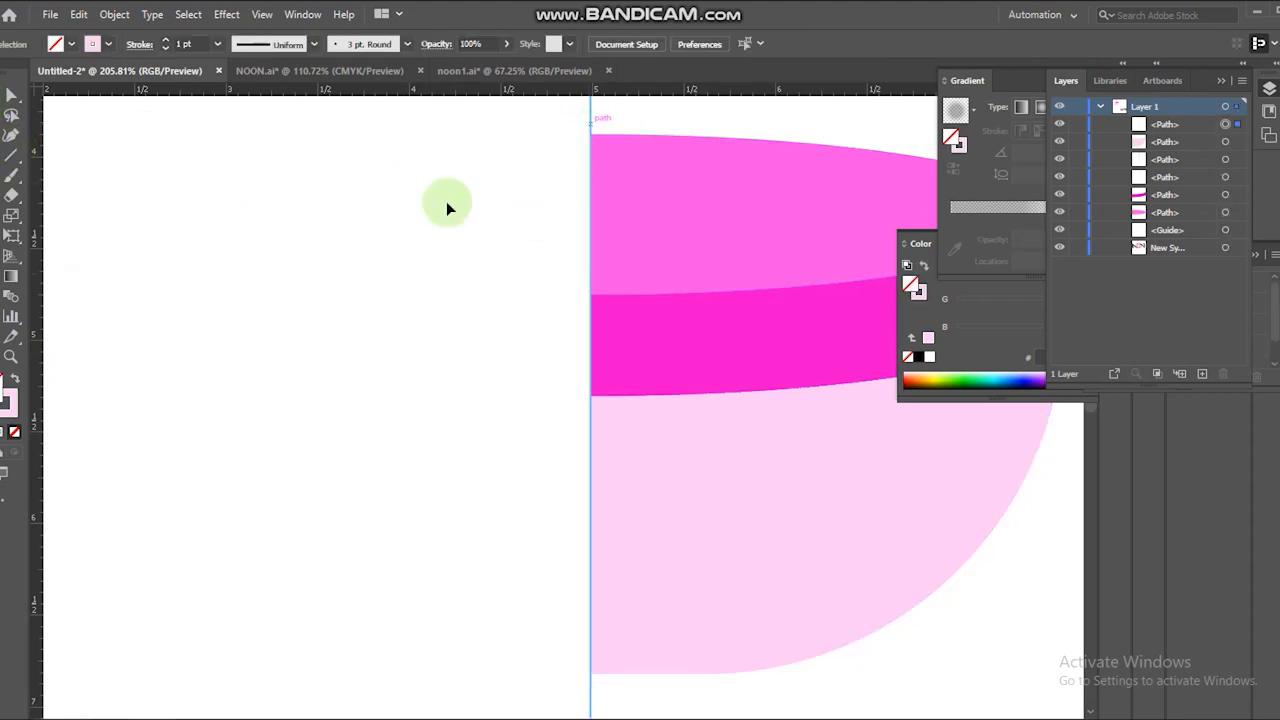
key(Delete)
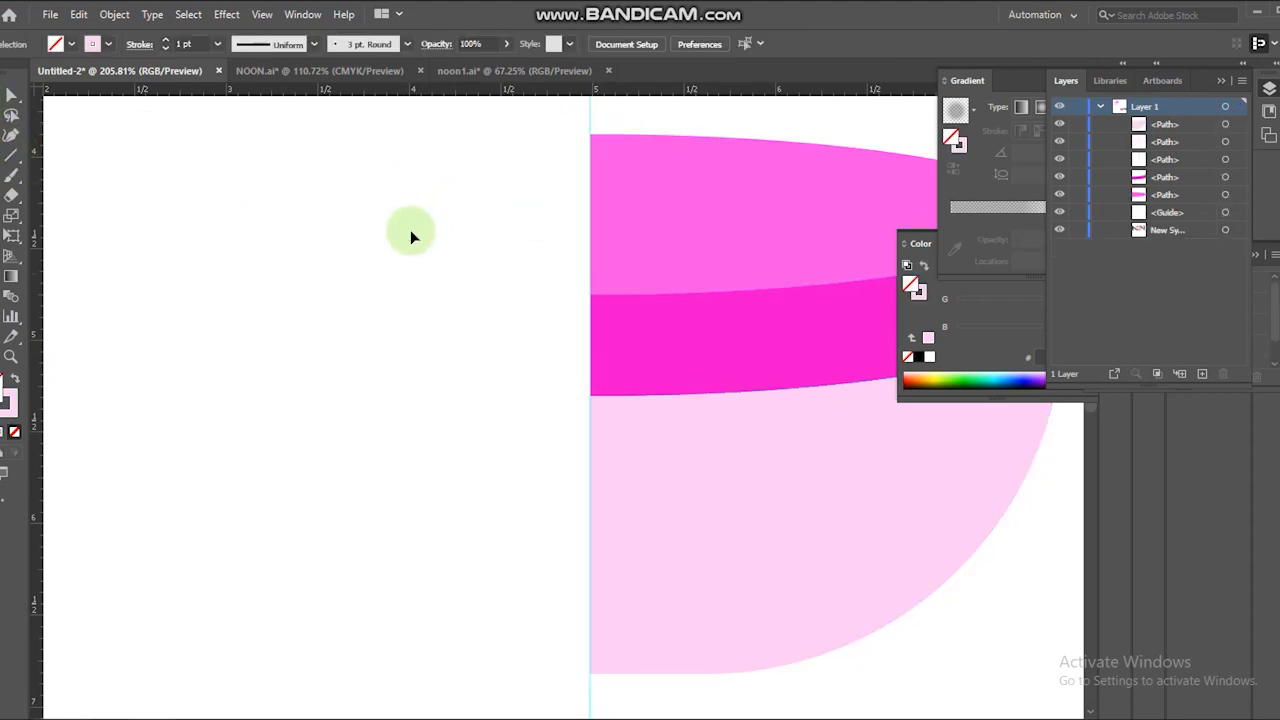
key(ctrl+0)
click(539, 234)
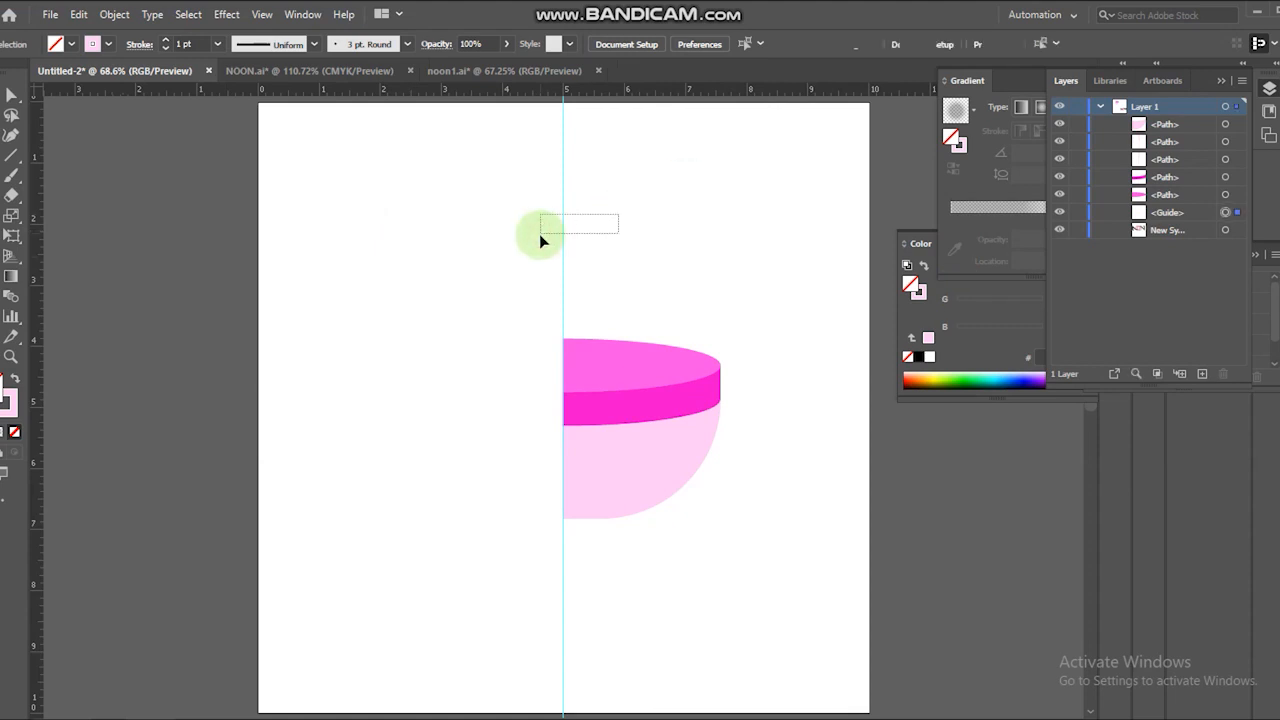
key(Delete)
Group the pieces of the half container and open the 3D Revolve options for the group
click(578, 440)
key(v)
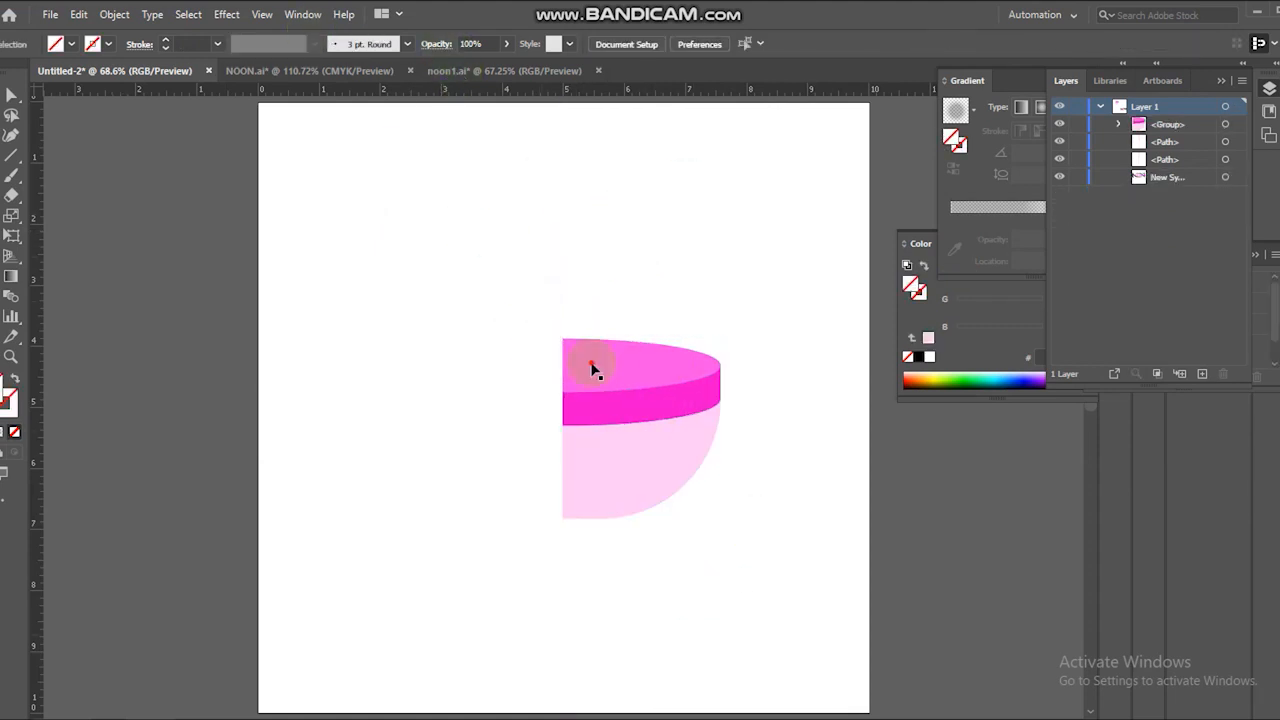
click(261, 14)
mouse_move(226, 14)
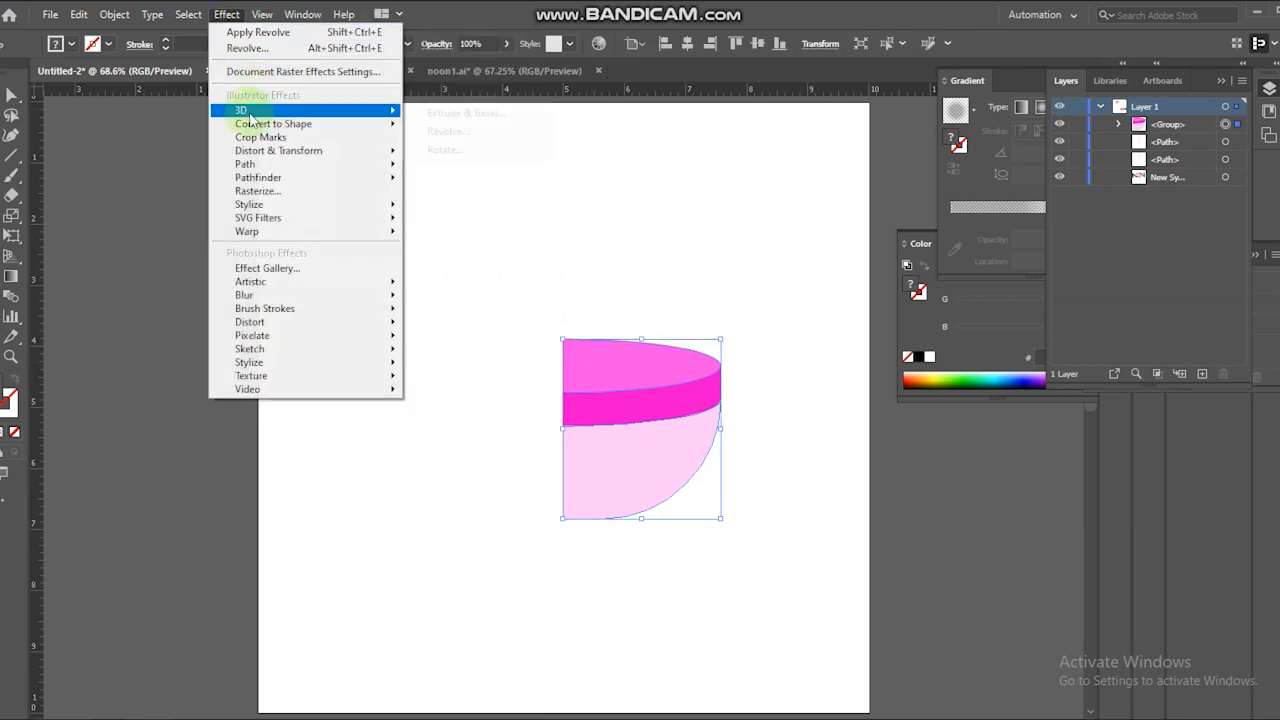
mouse_move(245, 110)
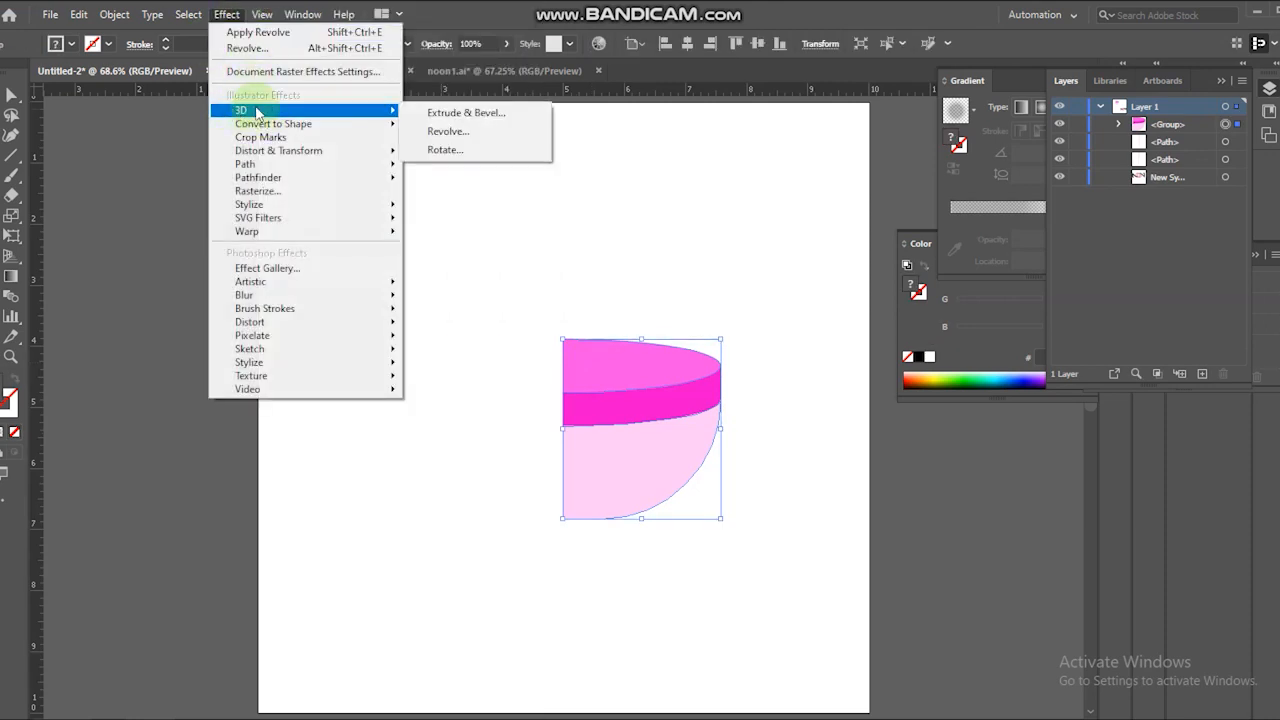
click(449, 135)
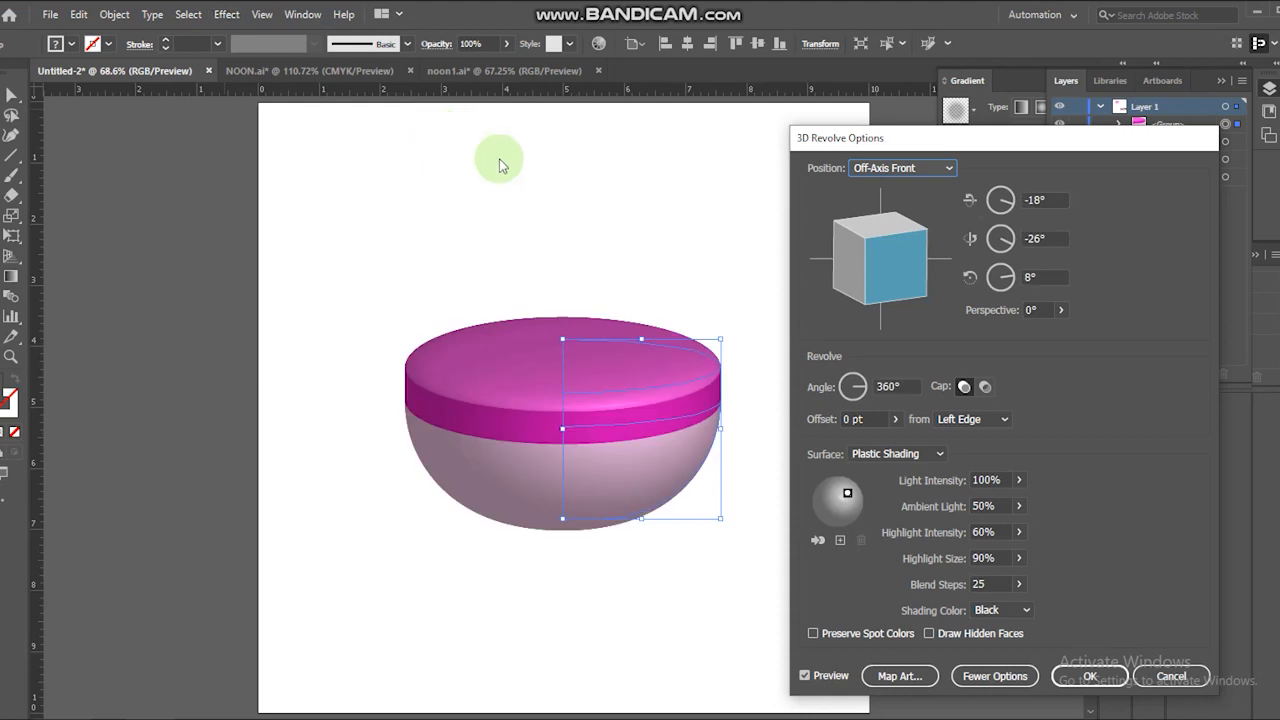
Apply a 360° revolve from the left edge with Off-Axis Front position, plastic shading, 50% ambient light and 25 blend steps
click(1034, 200)
click(1034, 236)
click(1028, 278)
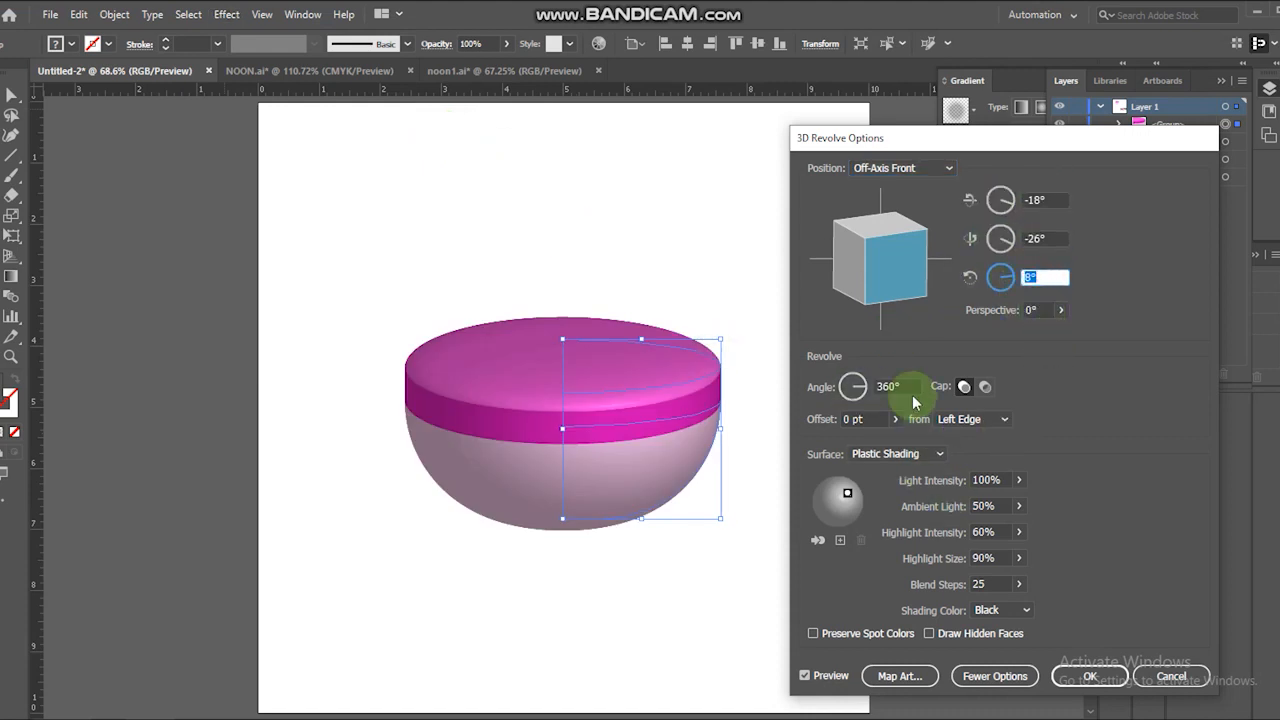
click(960, 478)
click(943, 506)
click(945, 532)
click(944, 556)
click(945, 584)
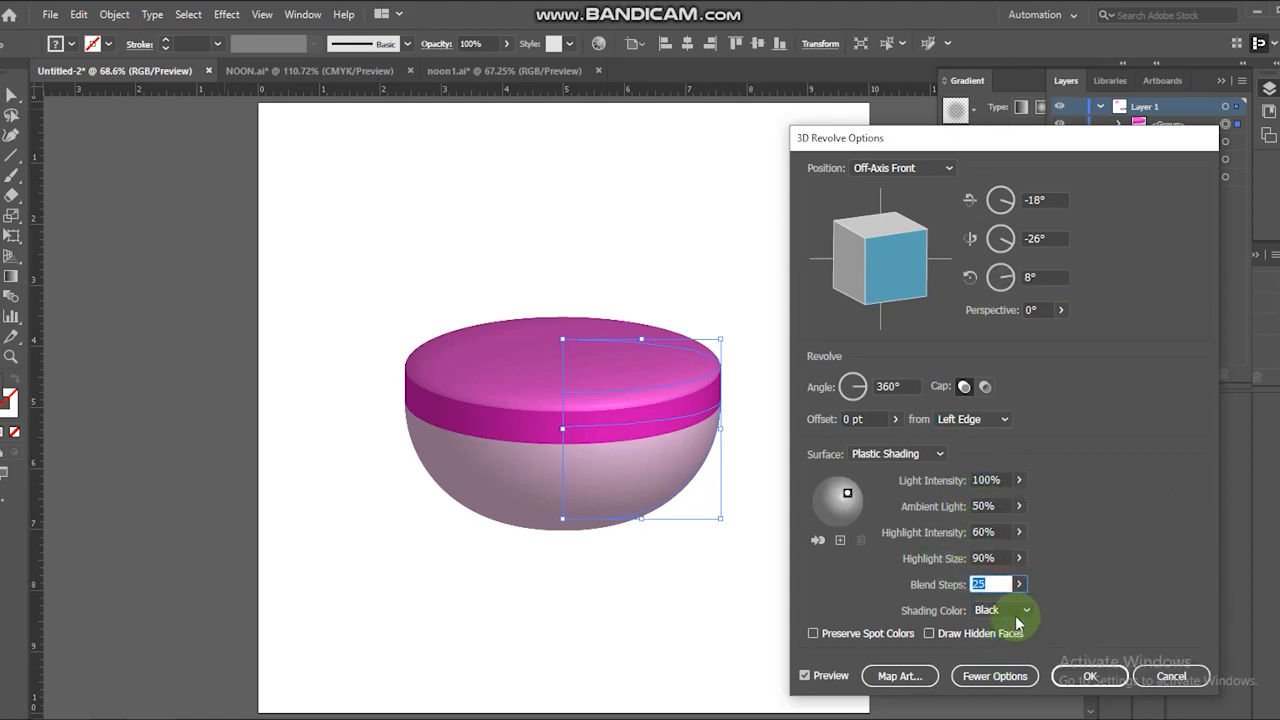
click(1089, 675)
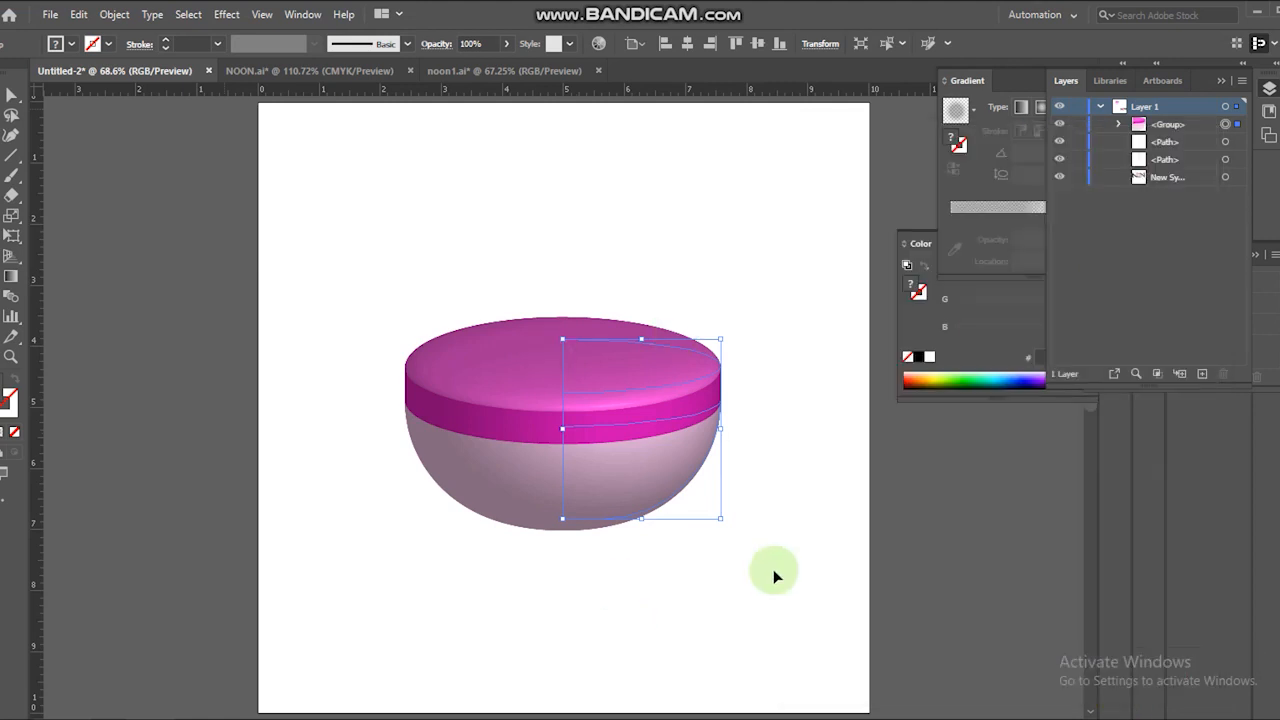
Reopen the jar's applied 3D Revolve effect for editing and open its artwork mapping
click(1160, 256)
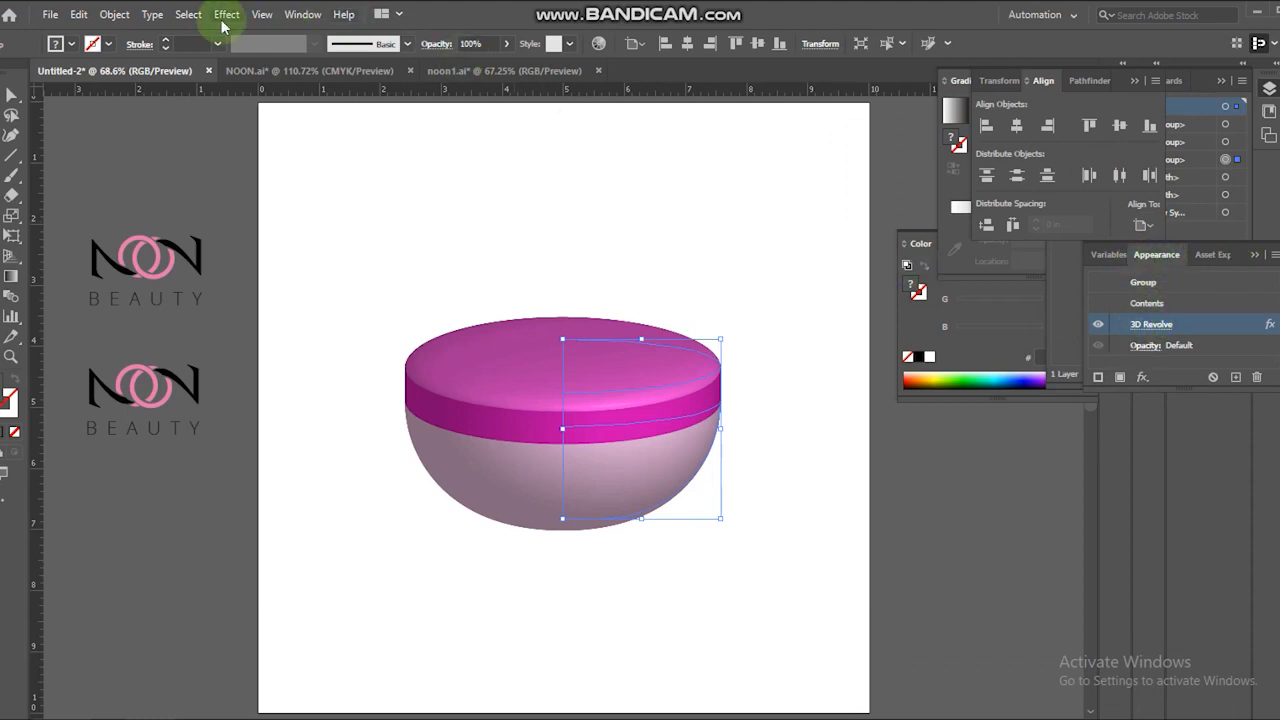
click(222, 15)
click(226, 14)
click(261, 14)
click(261, 14)
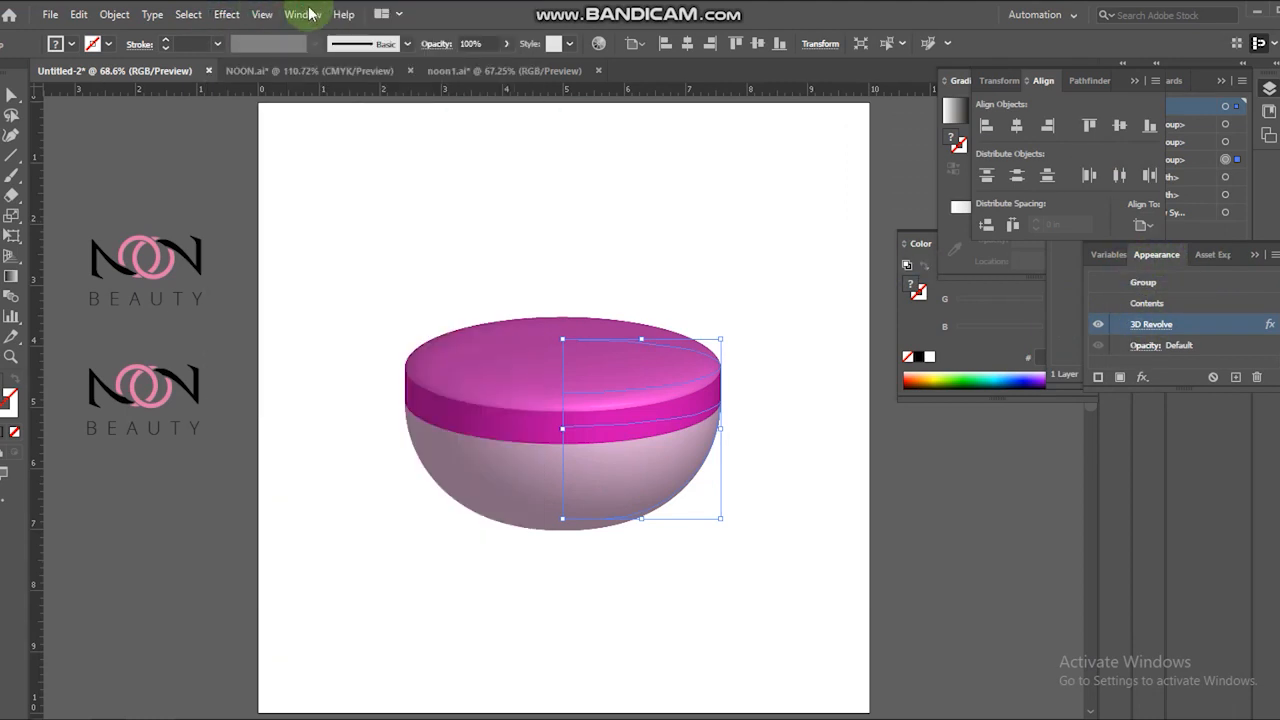
click(302, 14)
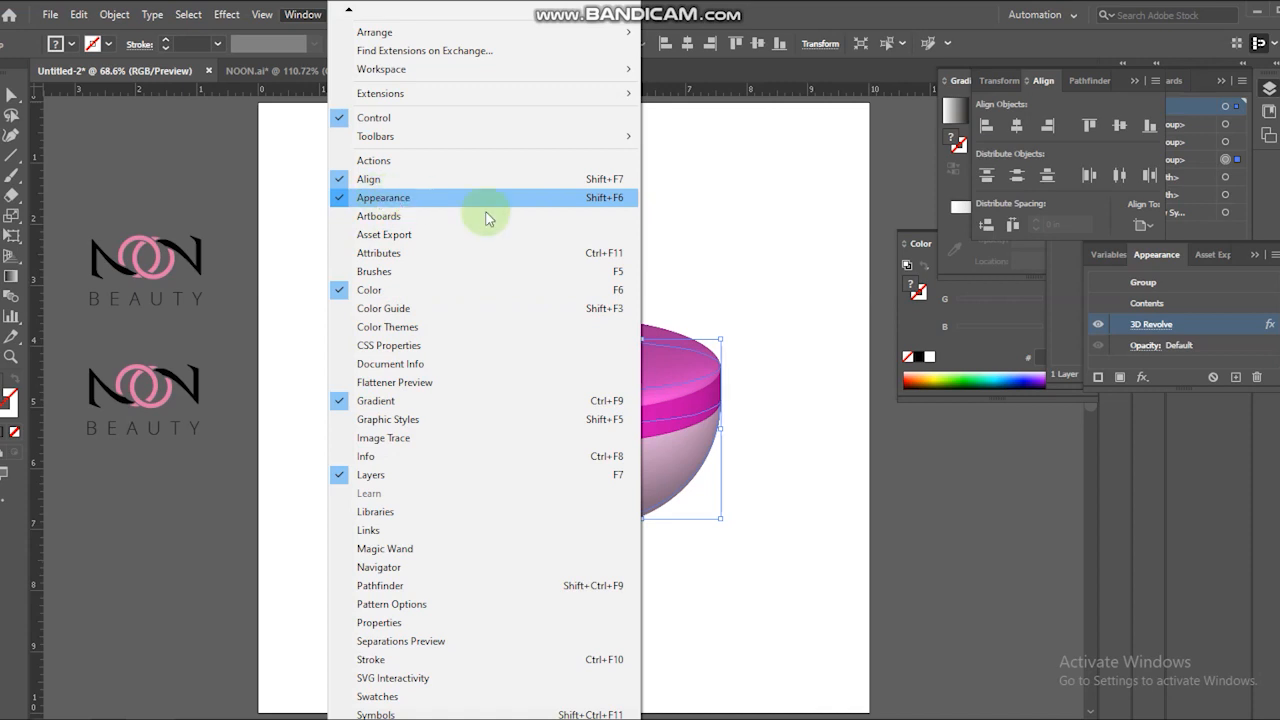
click(1210, 304)
click(1157, 330)
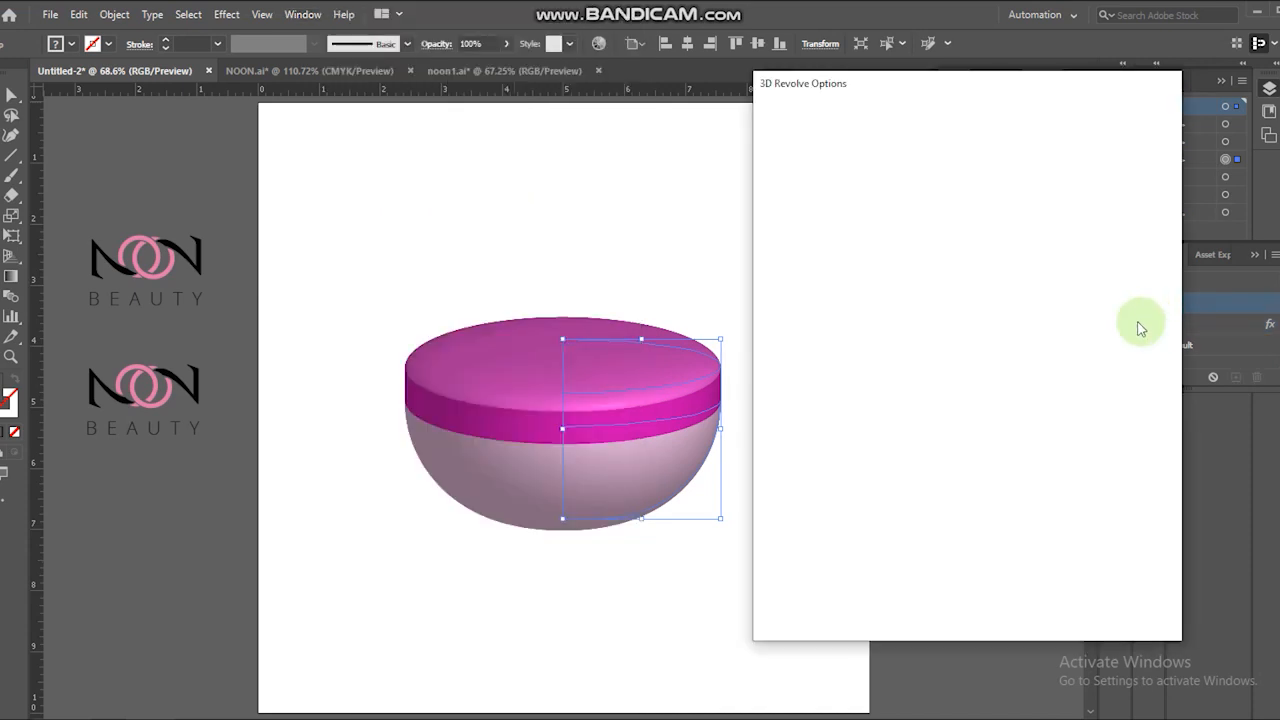
click(855, 620)
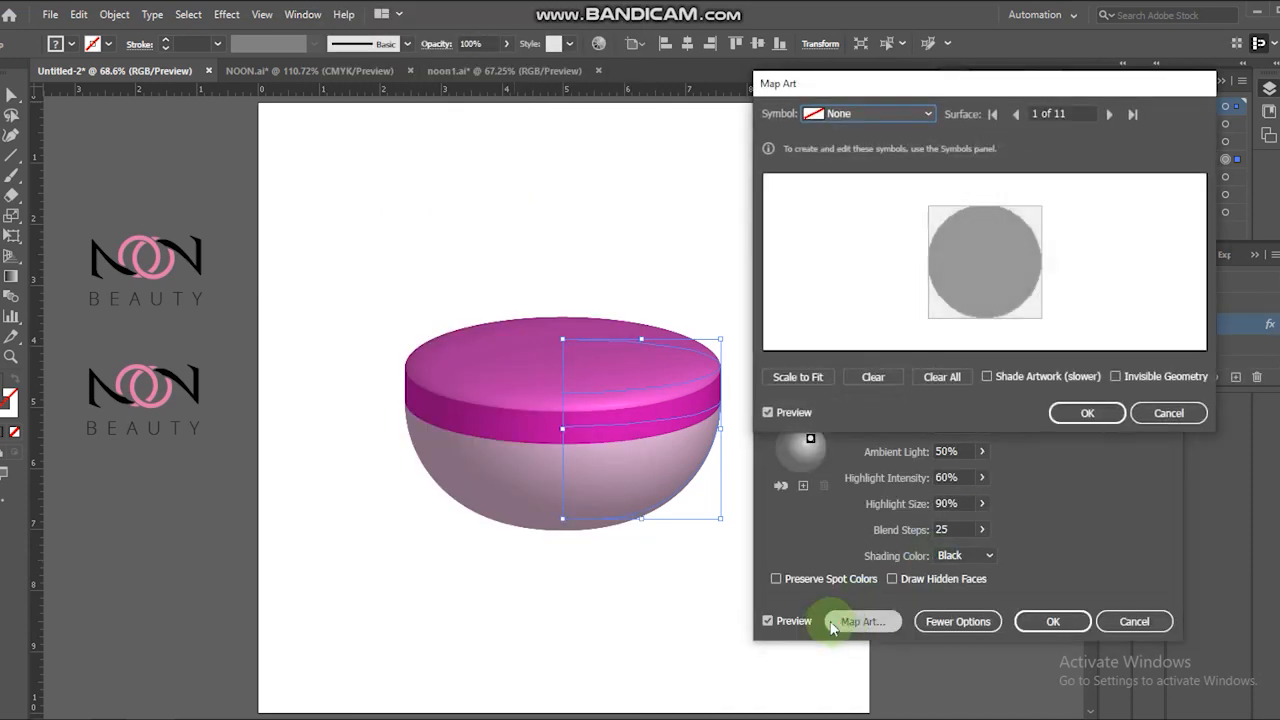
Map the noon symbol onto surface 11, the outer side of the jar's body
click(1113, 114)
click(1113, 114)
click(1113, 114)
click(1113, 114)
click(1113, 114)
click(1113, 114)
click(1113, 114)
click(1113, 114)
click(1113, 114)
click(1113, 114)
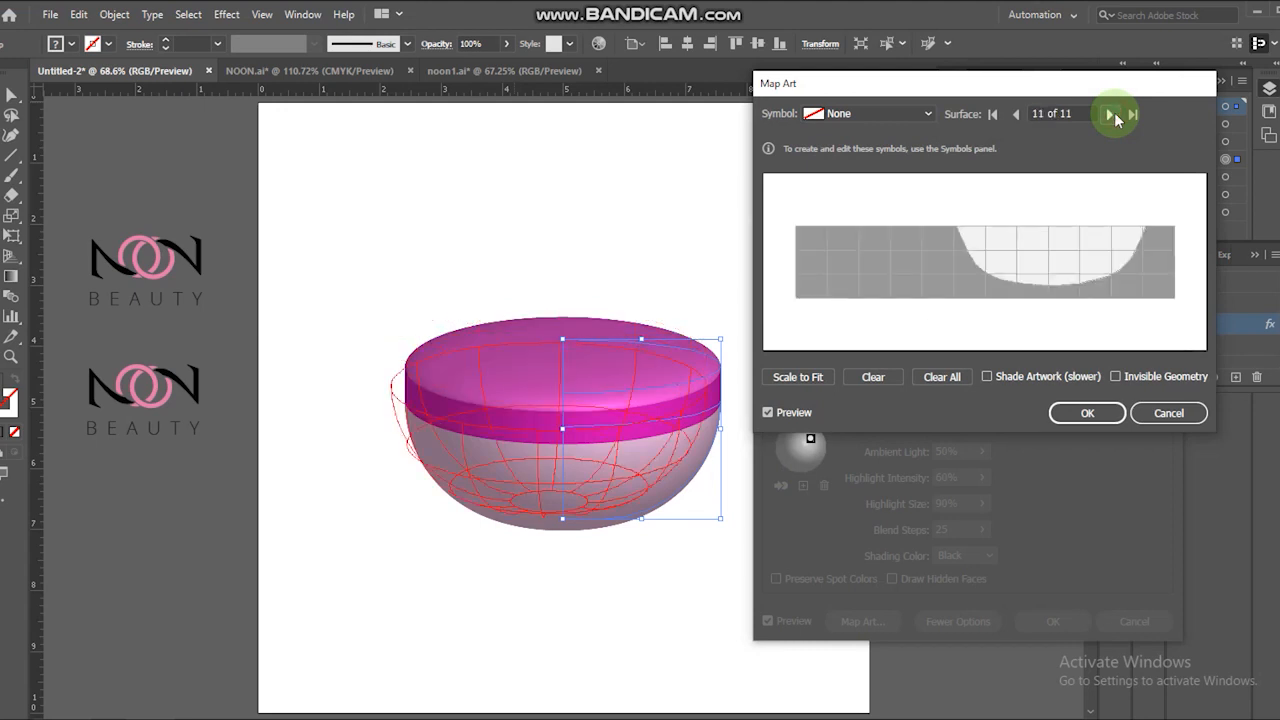
click(928, 113)
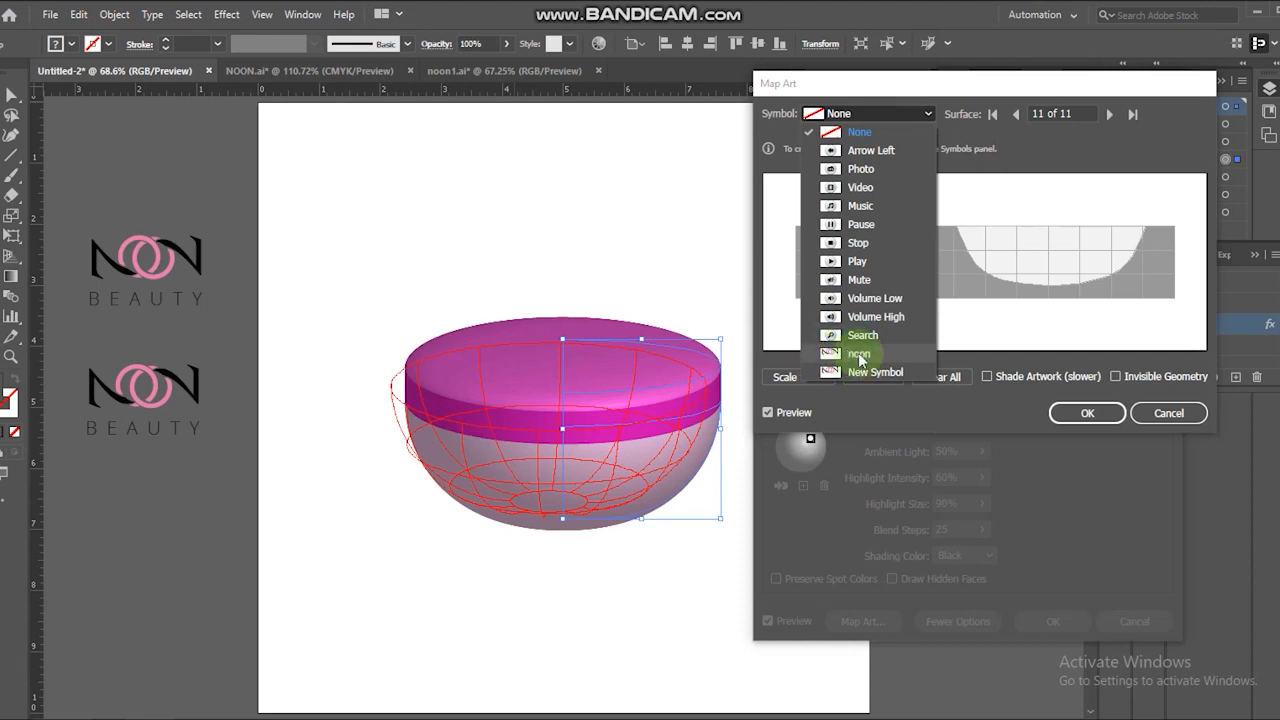
click(858, 355)
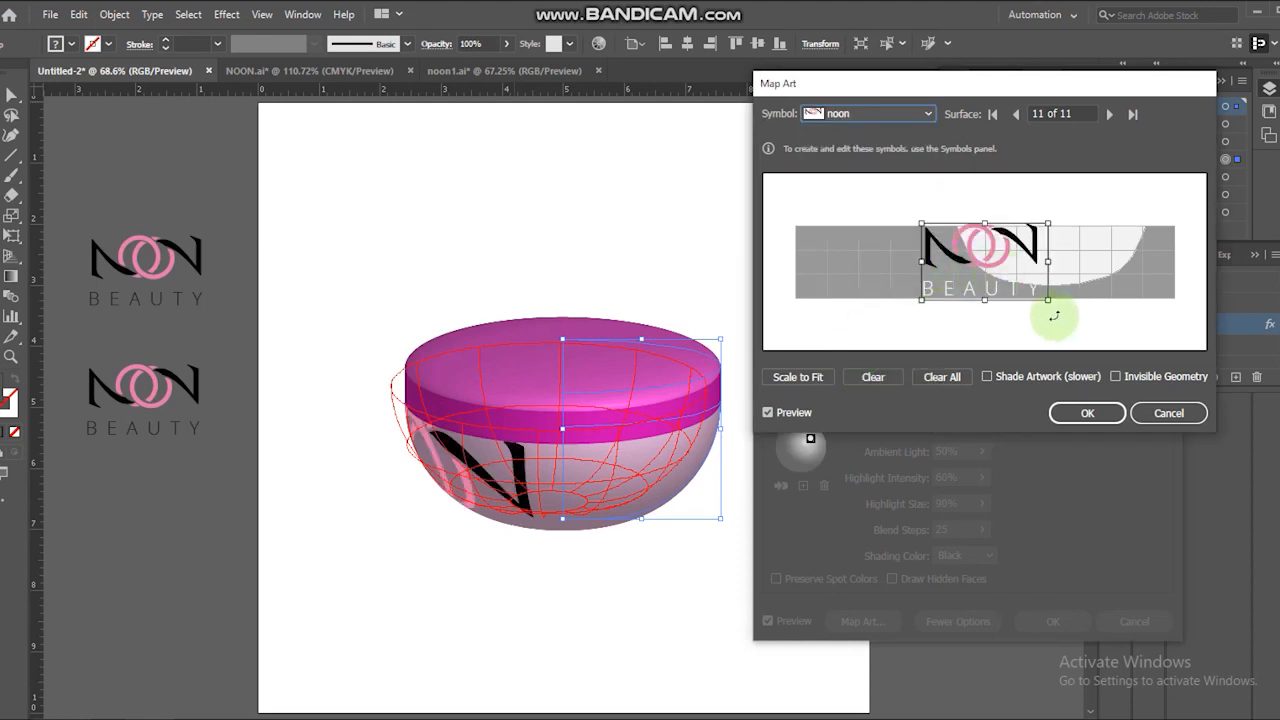
Shrink the mapped logo, center it on the visible front of the body, and confirm the mapping and the revolve effect
drag(1048, 301, 1043, 246)
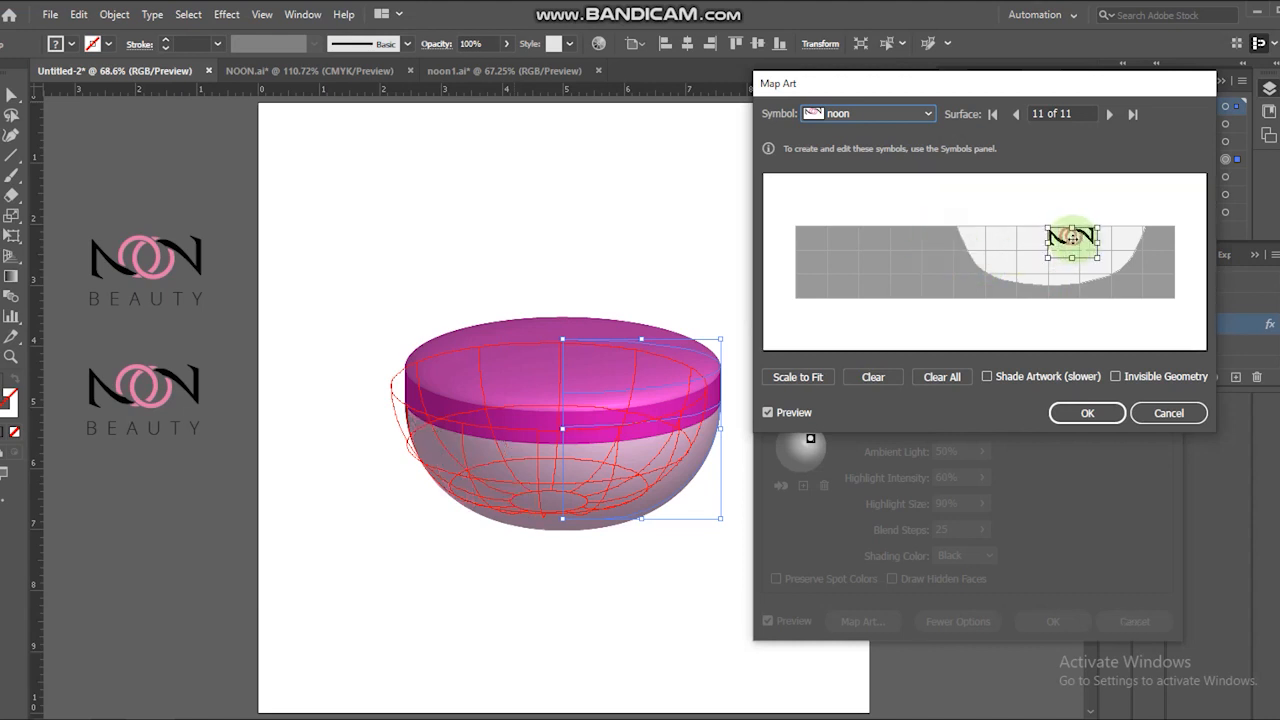
drag(1082, 247, 1052, 245)
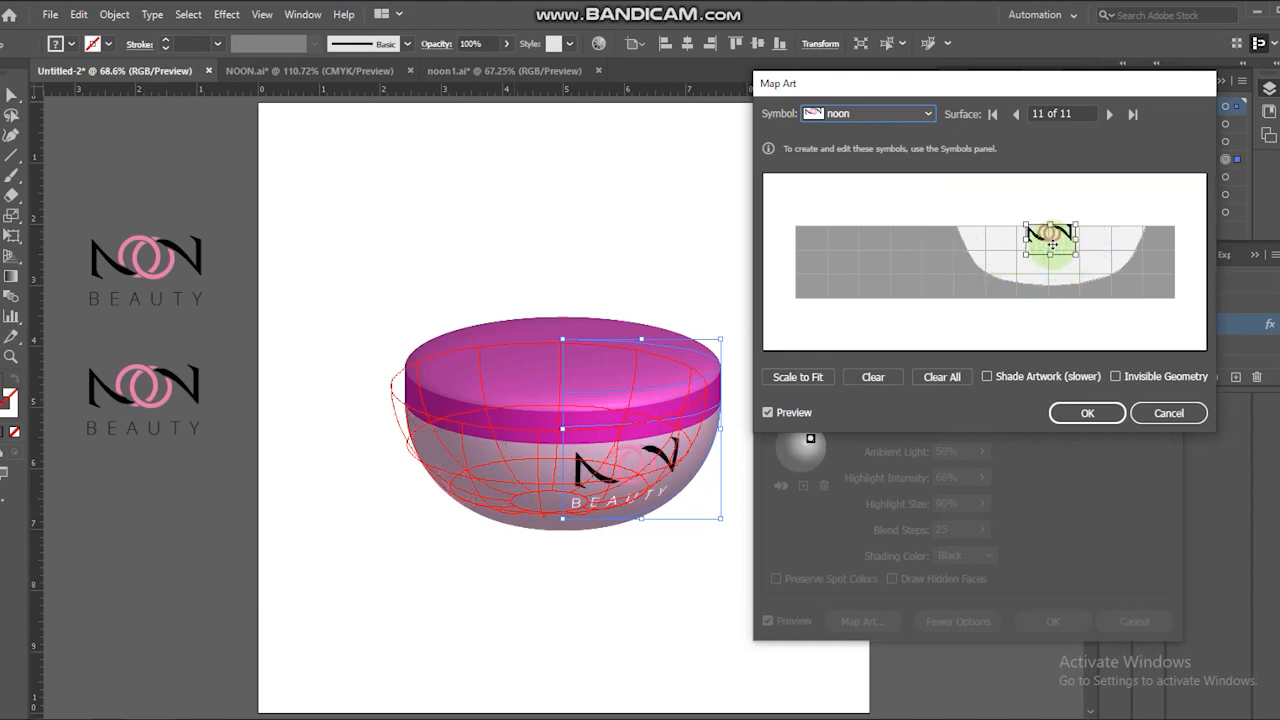
drag(1075, 258, 1049, 243)
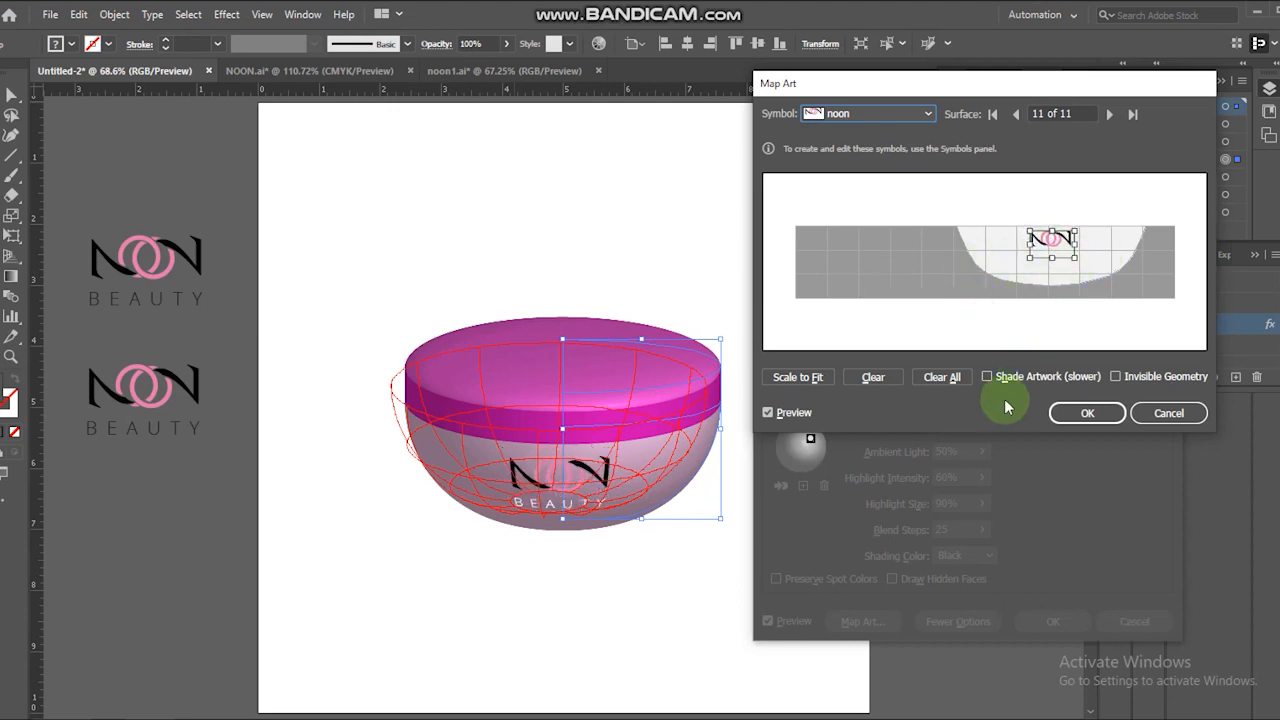
click(1080, 414)
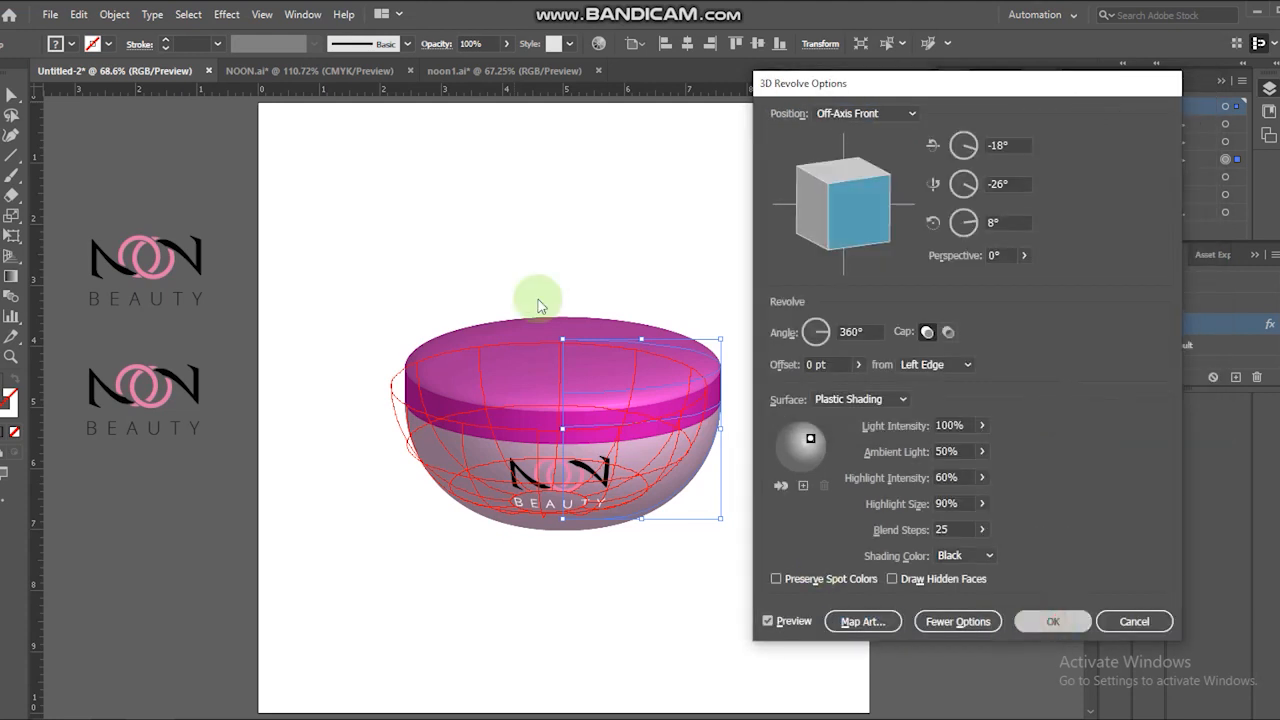
key(Return)
Move the NOON lettering of the lower logo copy onto the top of the lid
click(600, 266)
click(196, 432)
drag(170, 392, 590, 370)
Enlarge the lid lettering with the Free Transform tool's Perspective Distort, tapering it to follow the lid's tilt
key(e)
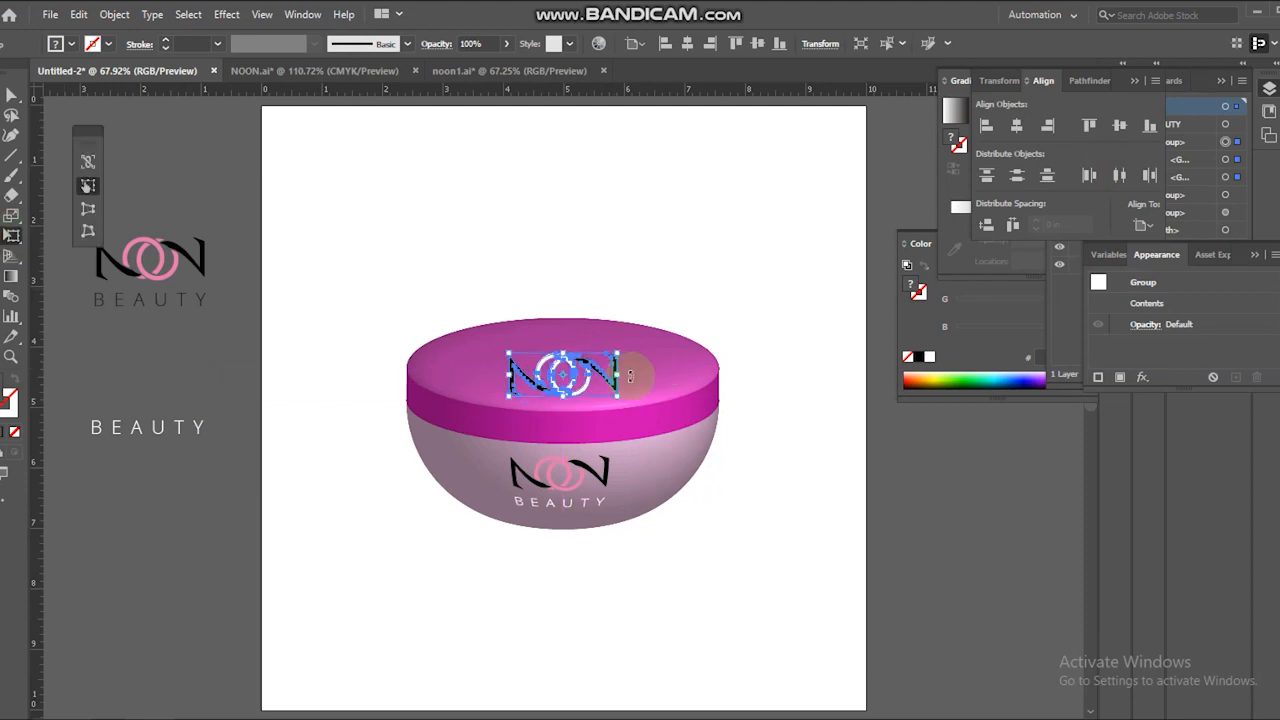
right_click(13, 236)
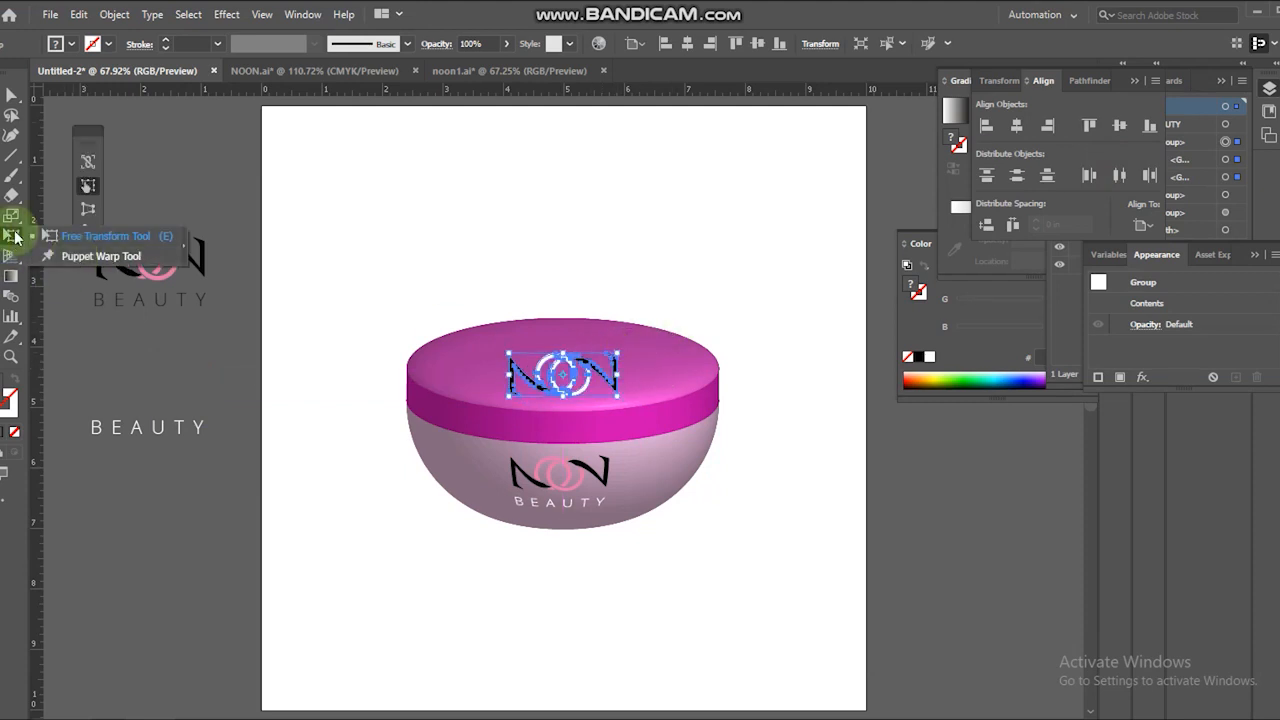
click(16, 235)
click(87, 213)
mouse_move(617, 353)
mouse_down()
mouse_move(600, 343)
mouse_move(640, 345)
mouse_up()
drag(514, 351, 491, 331)
drag(512, 390, 520, 400)
drag(614, 401, 646, 402)
drag(505, 343, 498, 340)
Widen and flatten the lid lettering with Perspective Distort and Free Distort, and place the BEAUTY text on the lid's rim
click(88, 208)
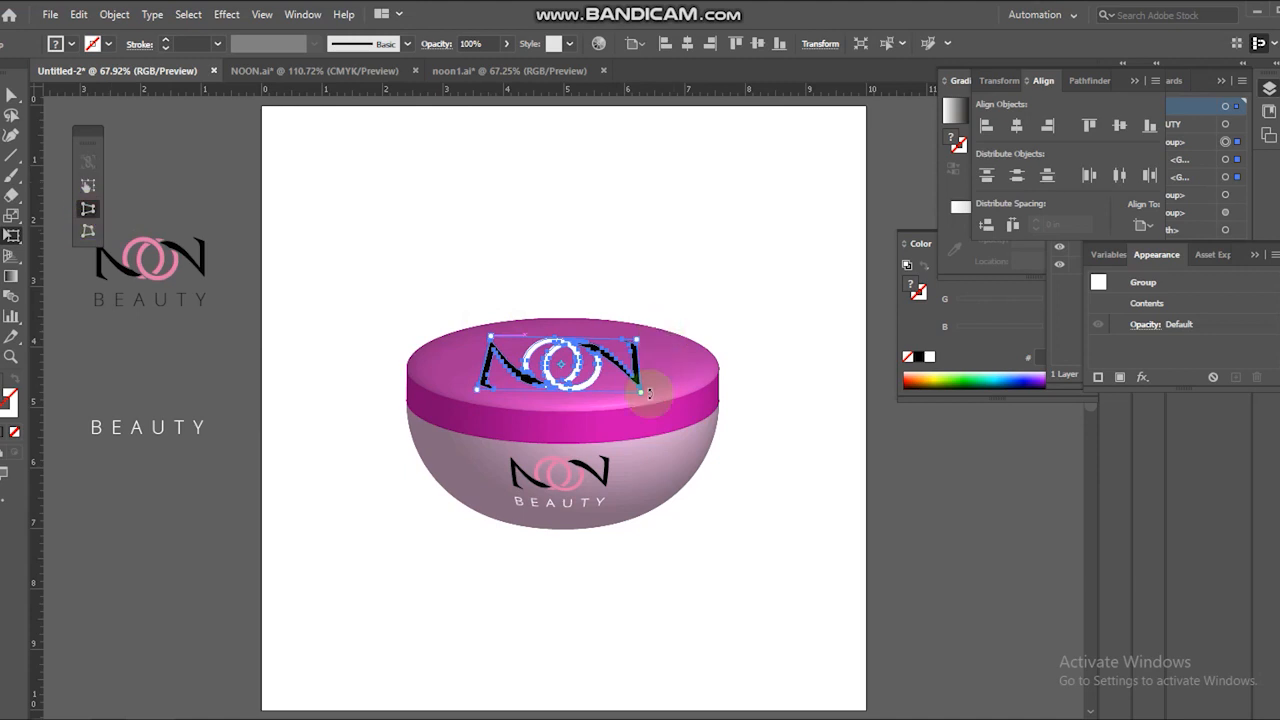
drag(648, 407, 651, 401)
drag(640, 342, 653, 340)
click(88, 230)
drag(651, 392, 655, 386)
drag(466, 393, 471, 382)
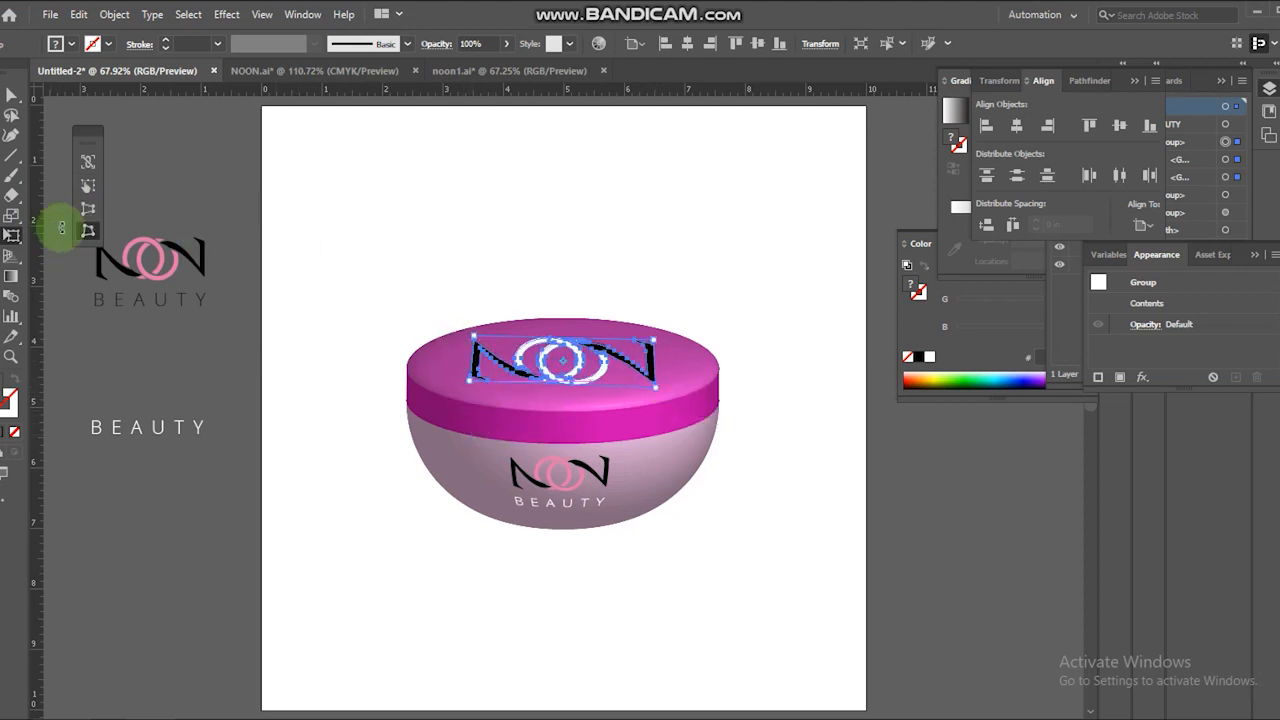
click(88, 208)
drag(472, 340, 481, 339)
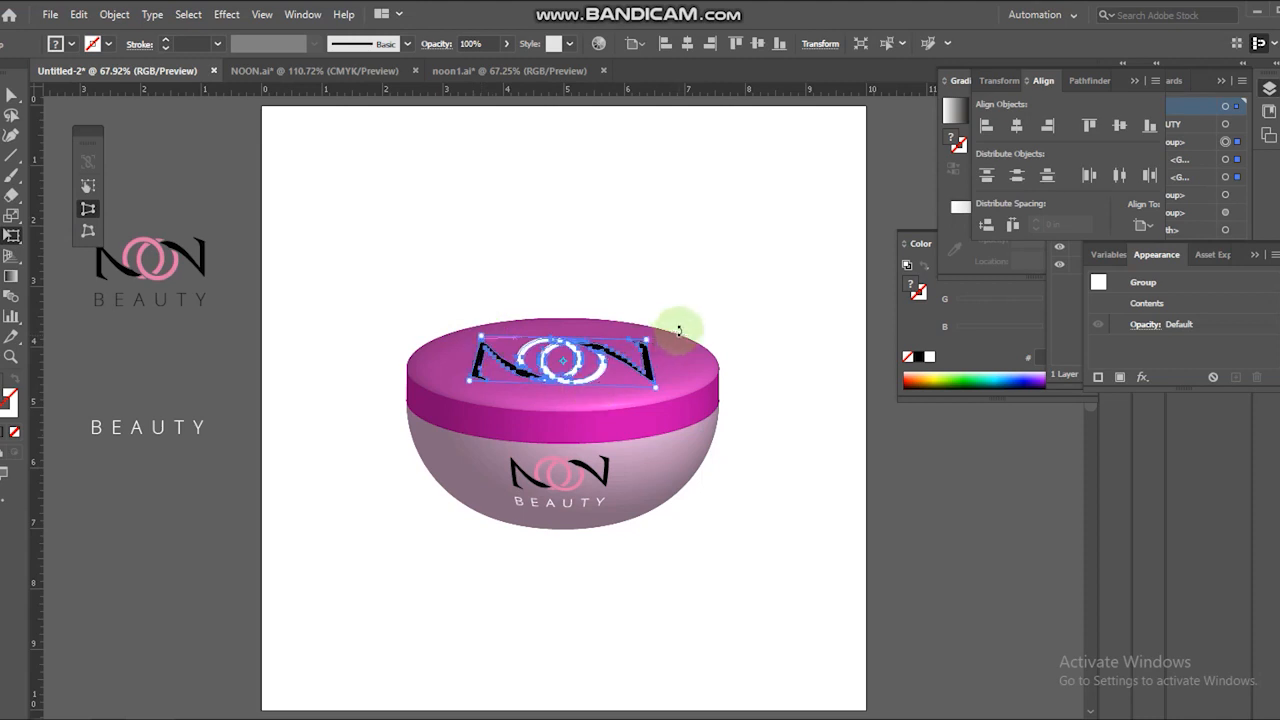
drag(652, 352, 650, 350)
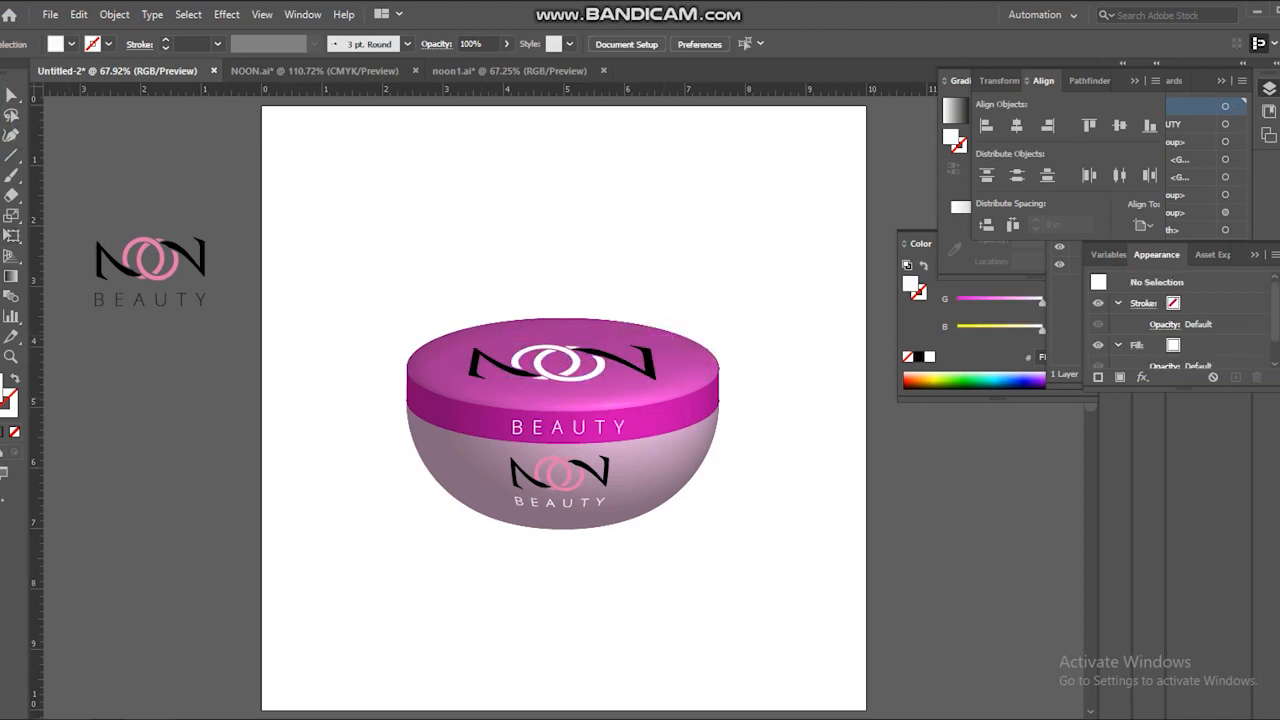
Draw a flat ellipse about 6.5 in wide and 0.53 in high just below the jar
right_click(2, 176)
click(46, 217)
drag(683, 561, 289, 528)
Fill the ellipse with a white-to-black radial gradient and set both color stops to 20% opacity
click(5, 431)
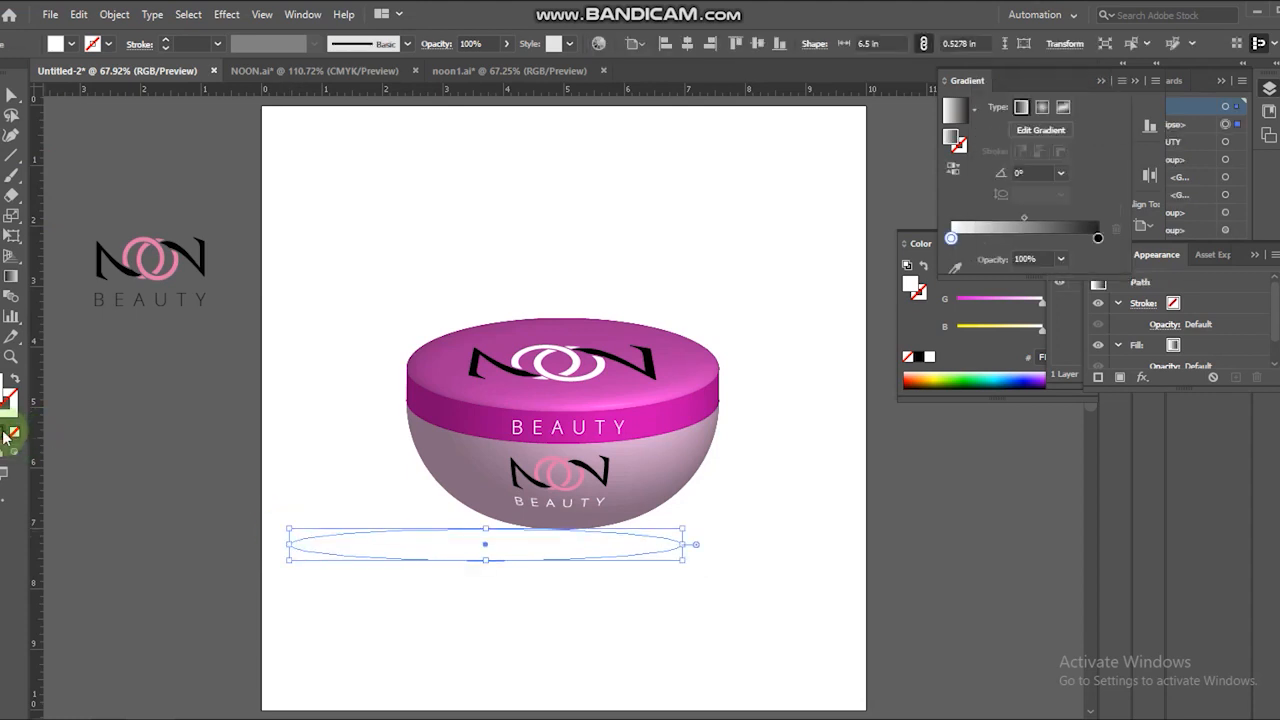
click(1042, 107)
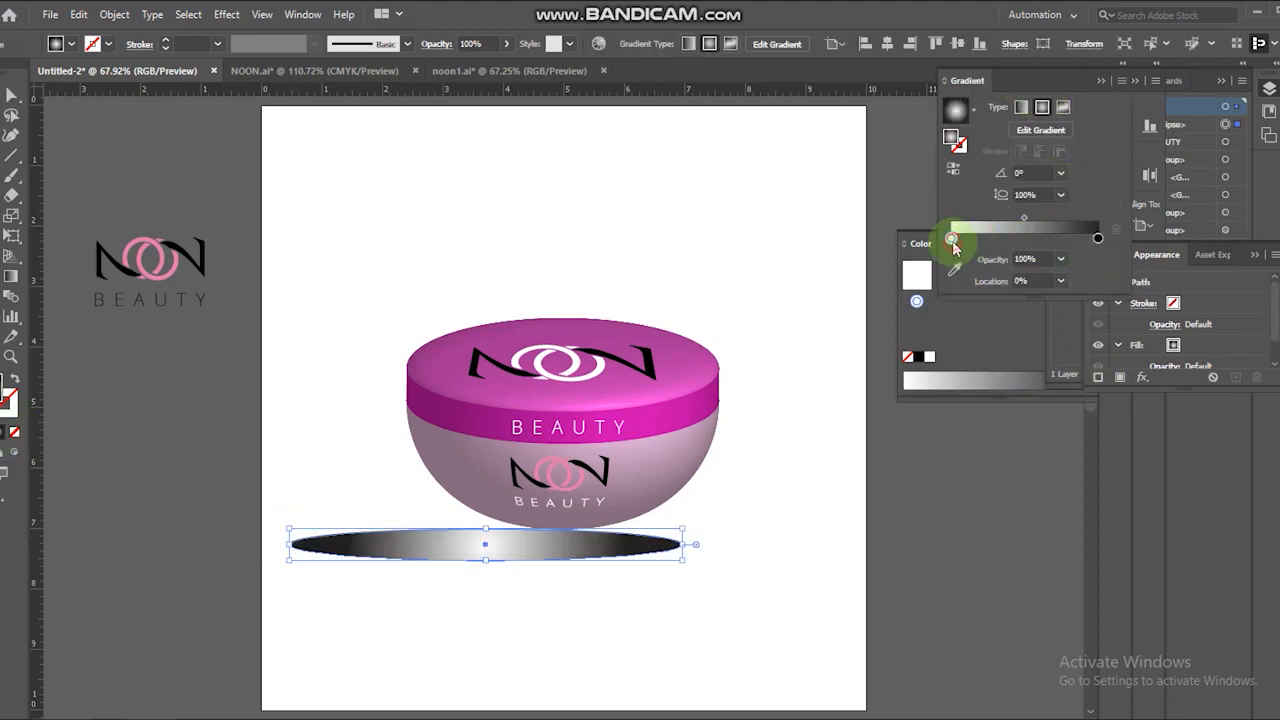
click(1099, 239)
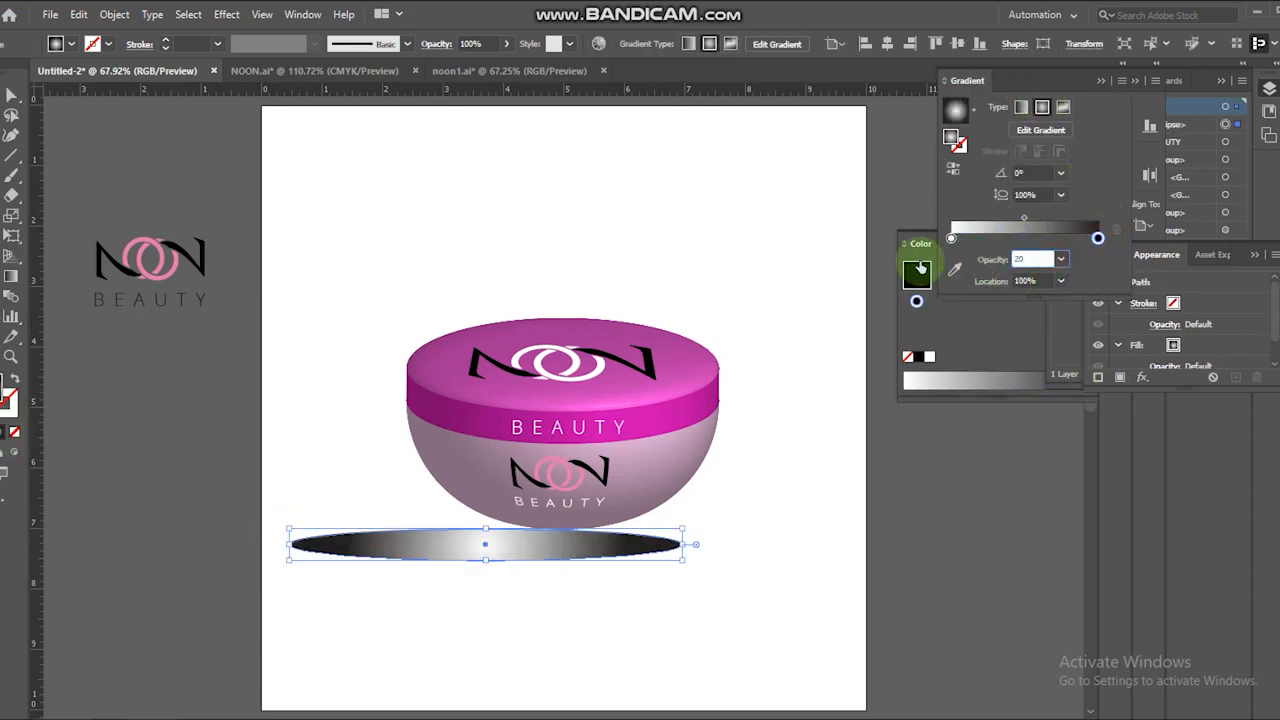
key(Return)
click(951, 238)
click(961, 255)
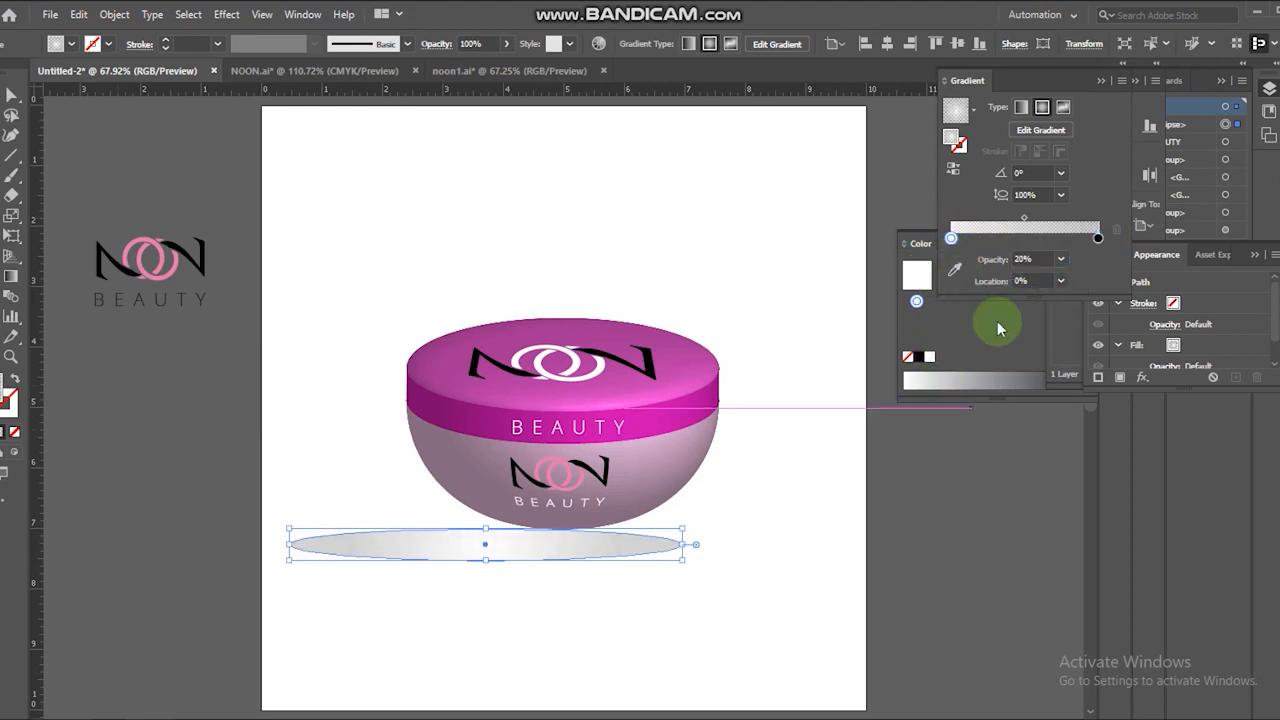
click(1099, 238)
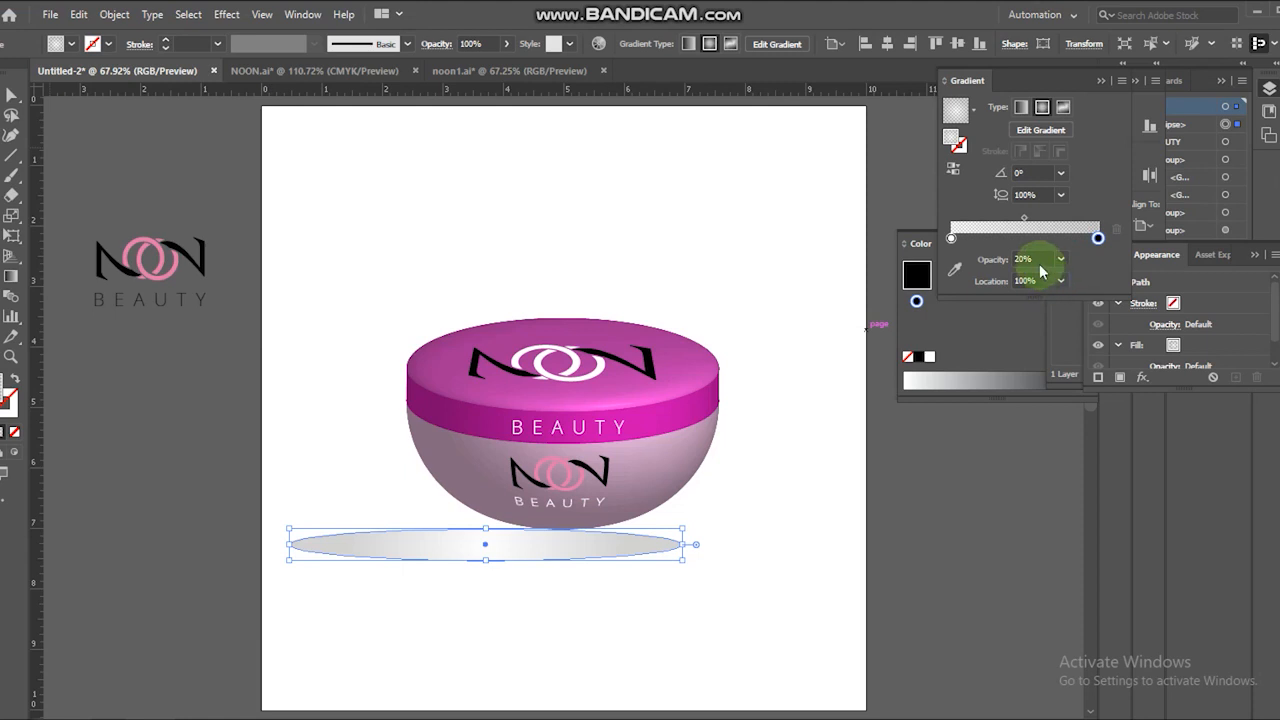
Move the ellipse up to the jar's base and set both gradient stops to 10% opacity
click(12, 95)
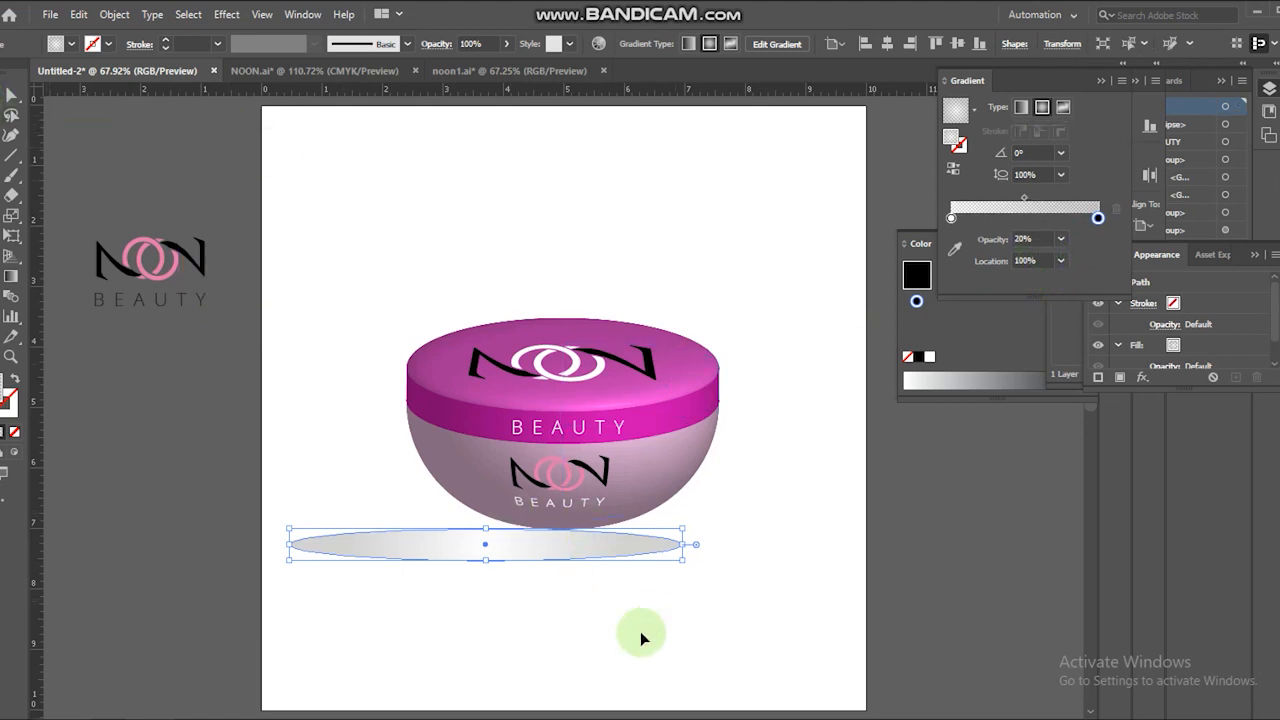
drag(620, 537, 630, 510)
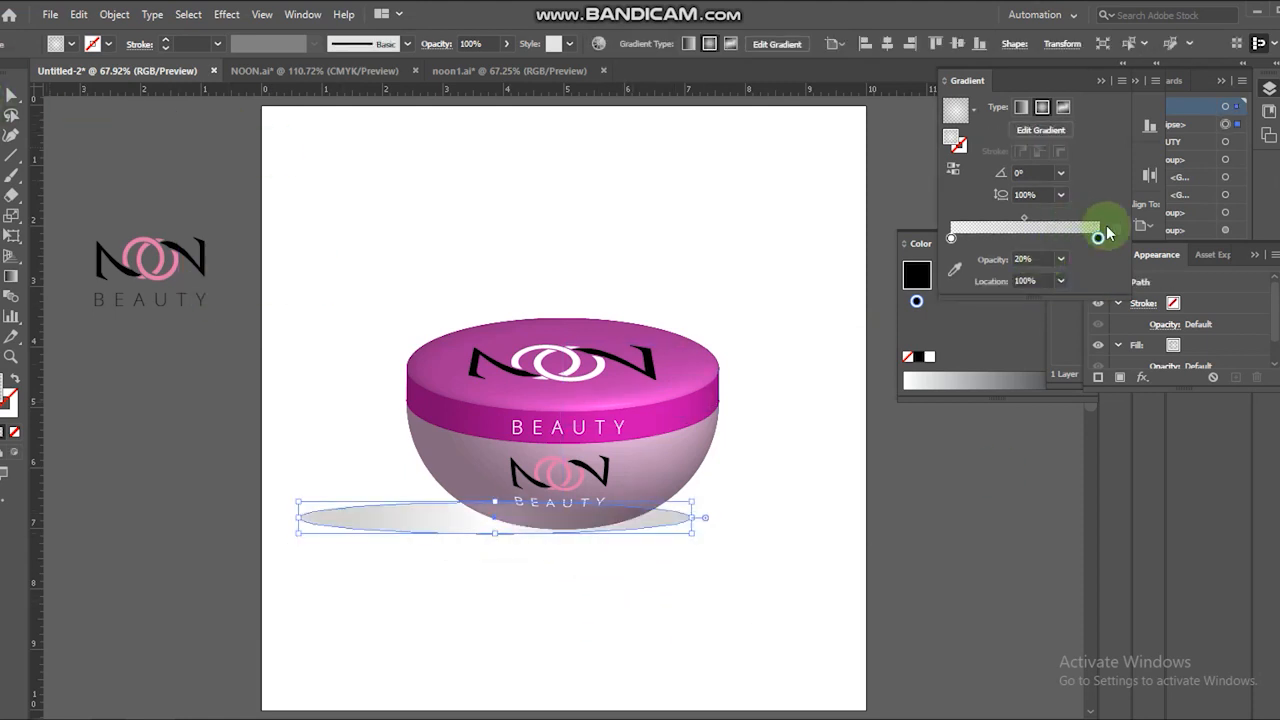
click(951, 240)
click(1035, 258)
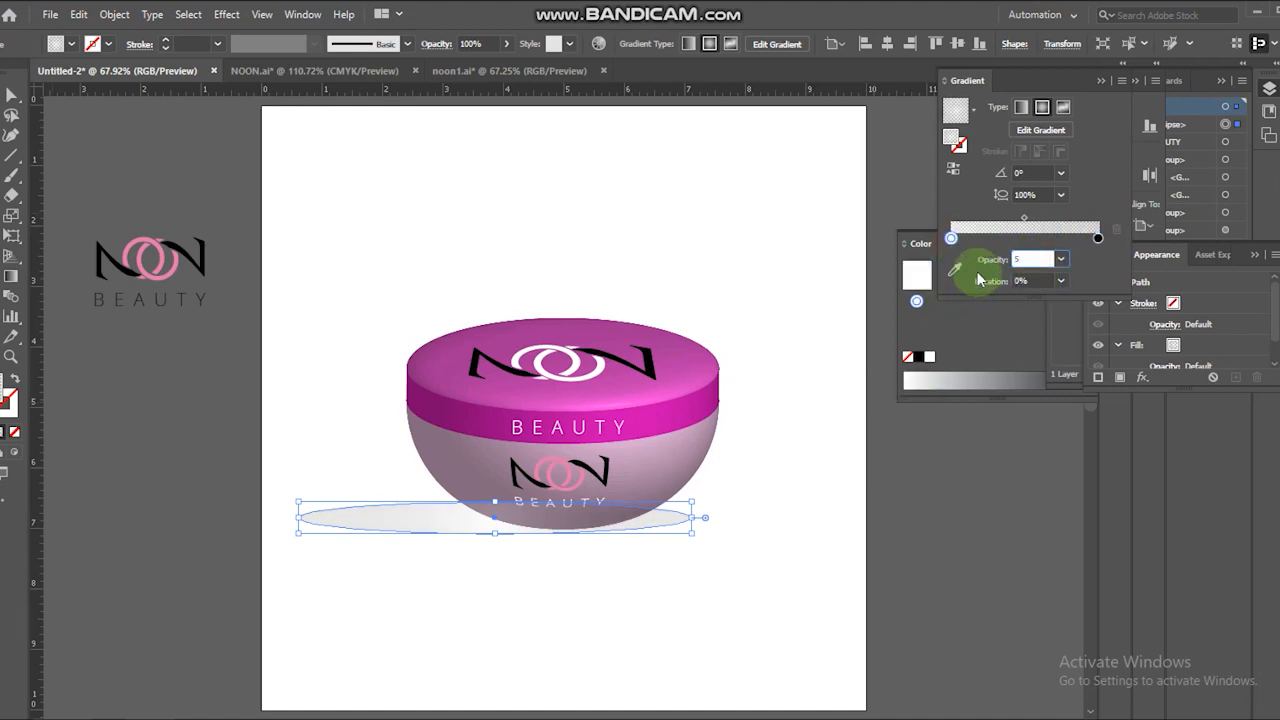
click(115, 334)
click(697, 531)
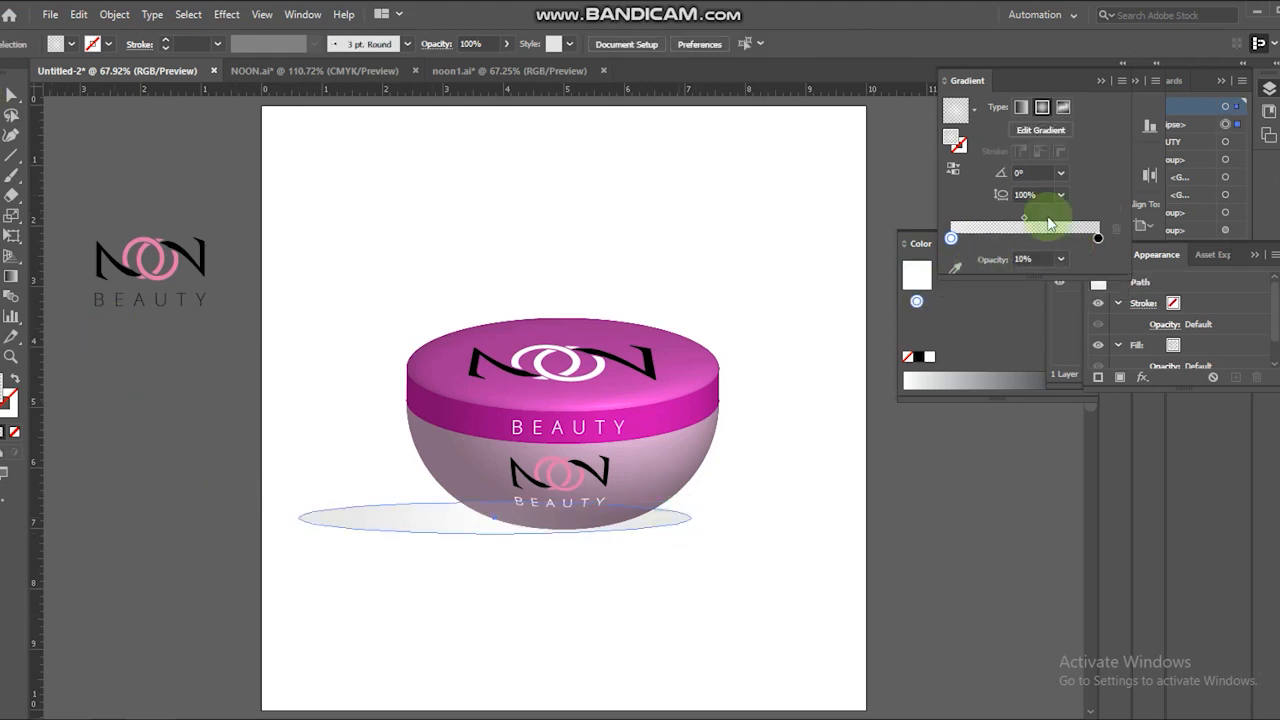
Reverse the shadow ellipse's gradient and set its black stop to 20% opacity
click(955, 170)
click(1008, 606)
click(423, 520)
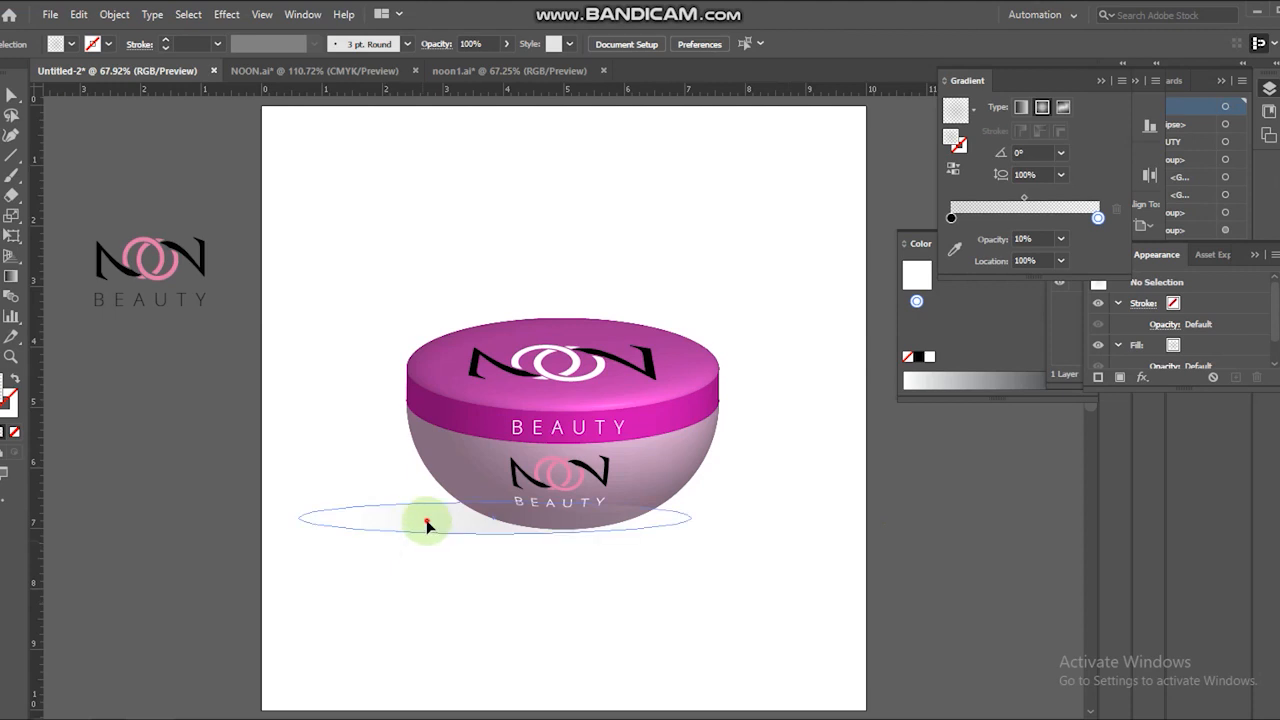
click(950, 238)
click(1033, 258)
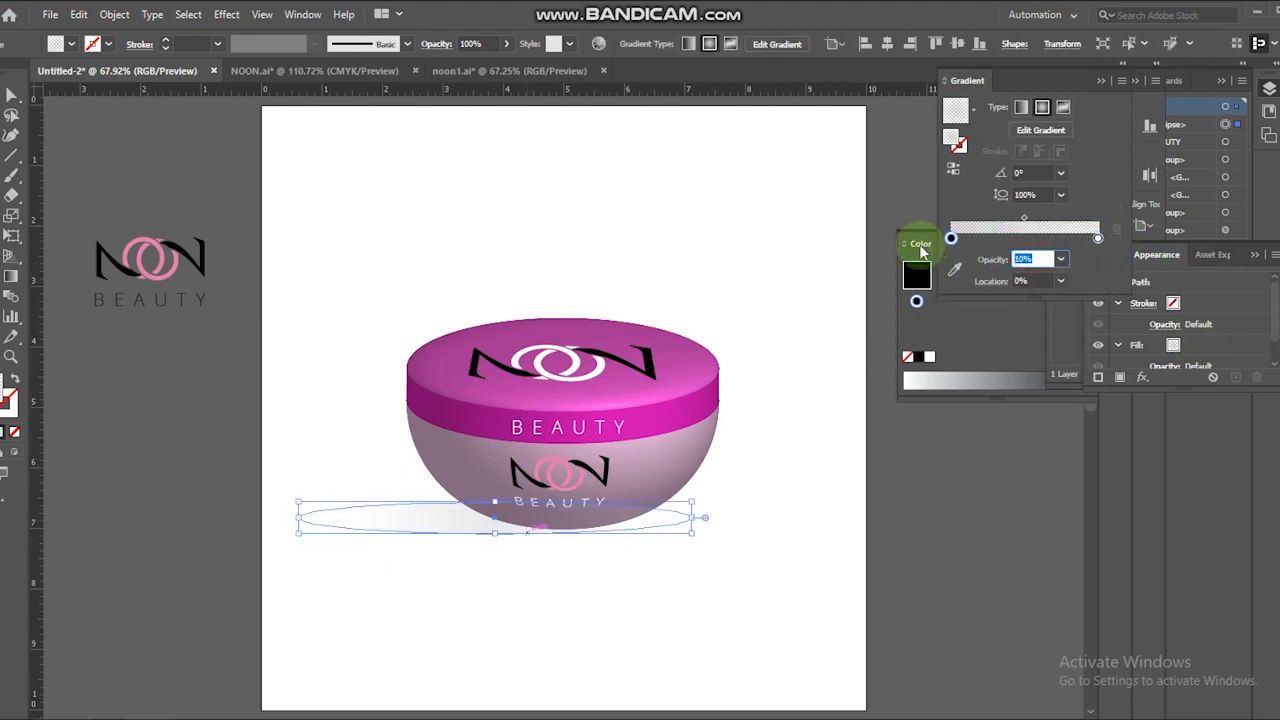
click(814, 577)
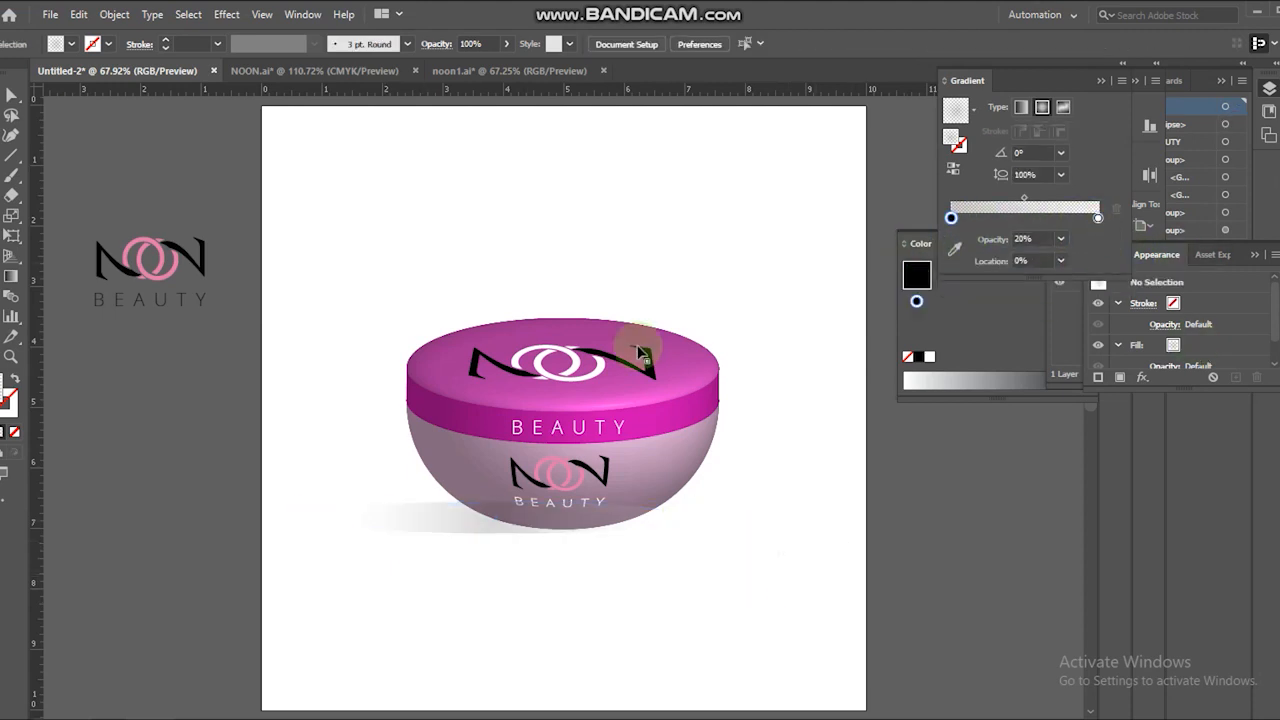
Shift the black stop of the shadow ellipse's gradient to about 38% location
click(423, 530)
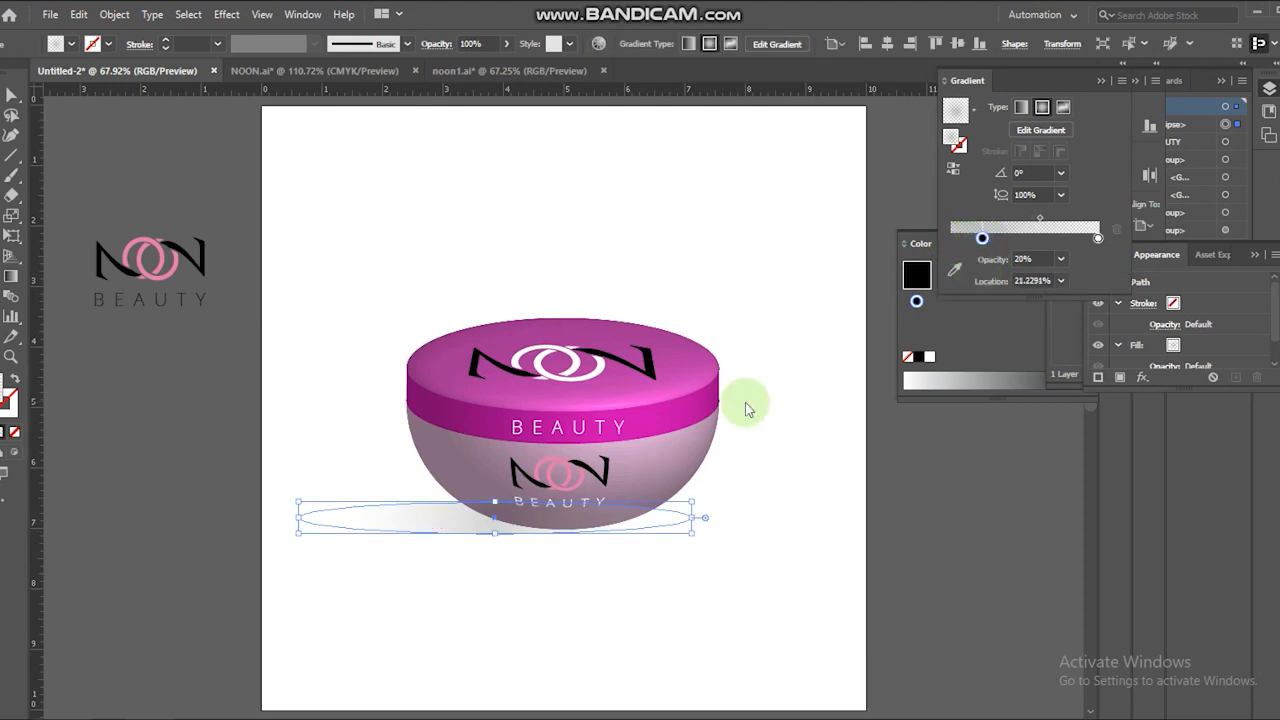
click(11, 95)
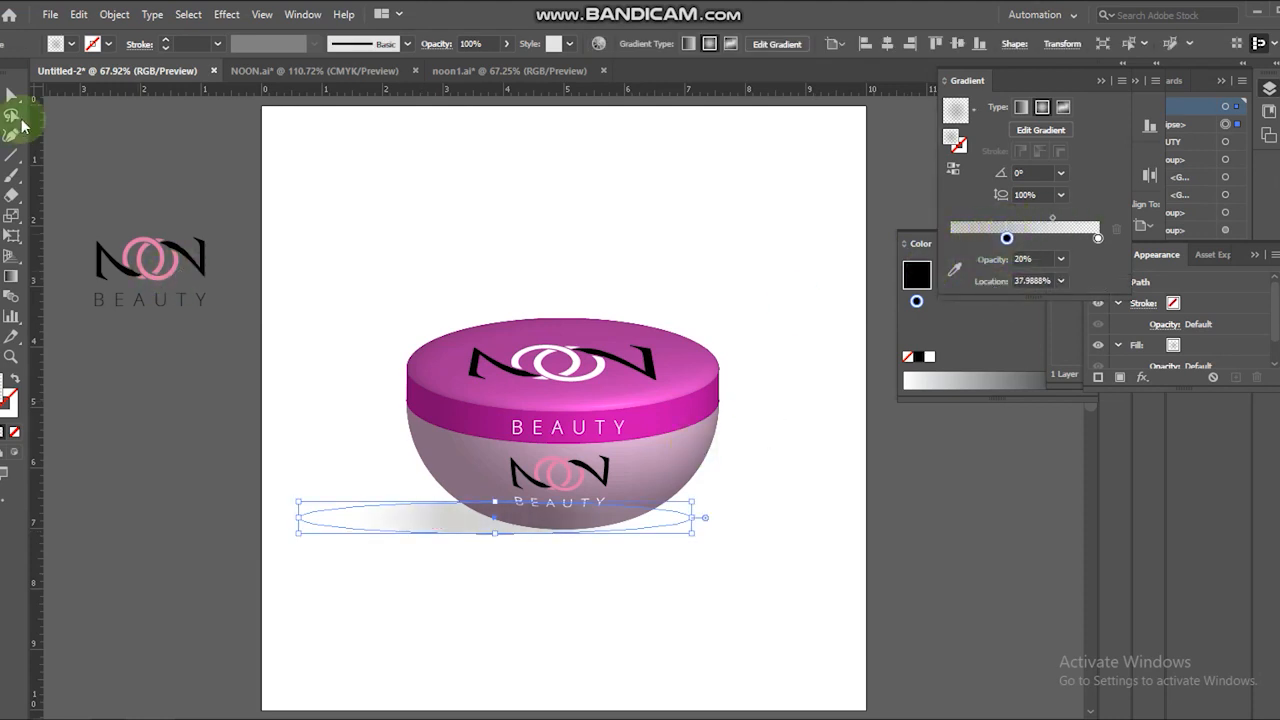
click(407, 143)
click(432, 522)
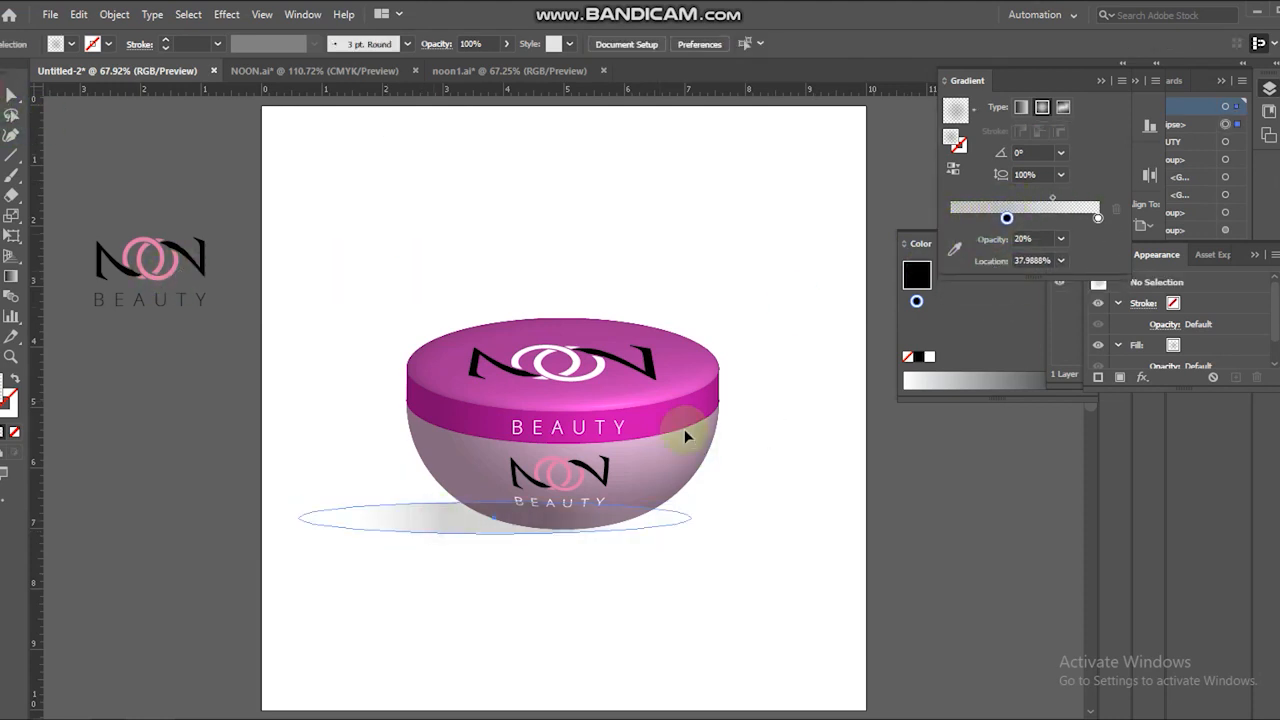
right_click(684, 429)
key(Escape)
click(806, 461)
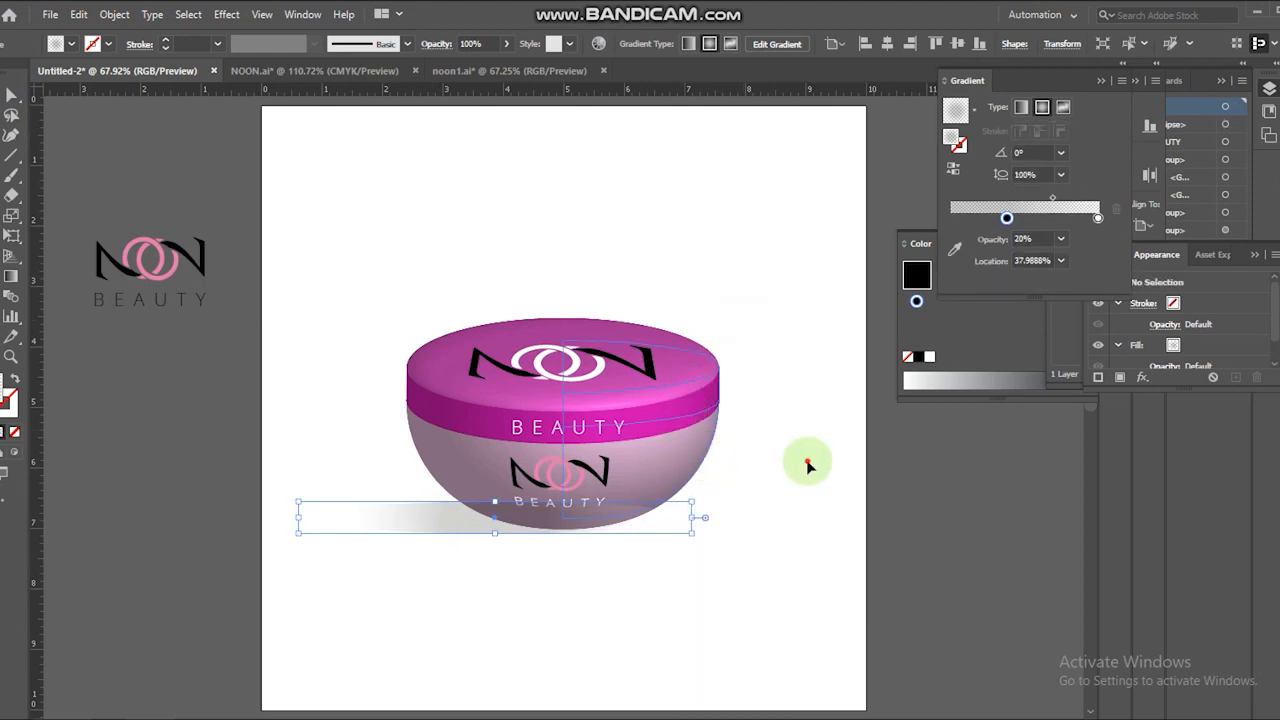
Select the lid's NOON lettering, the BEAUTY text on the rim and the revolved jar together
click(677, 450)
click(677, 450)
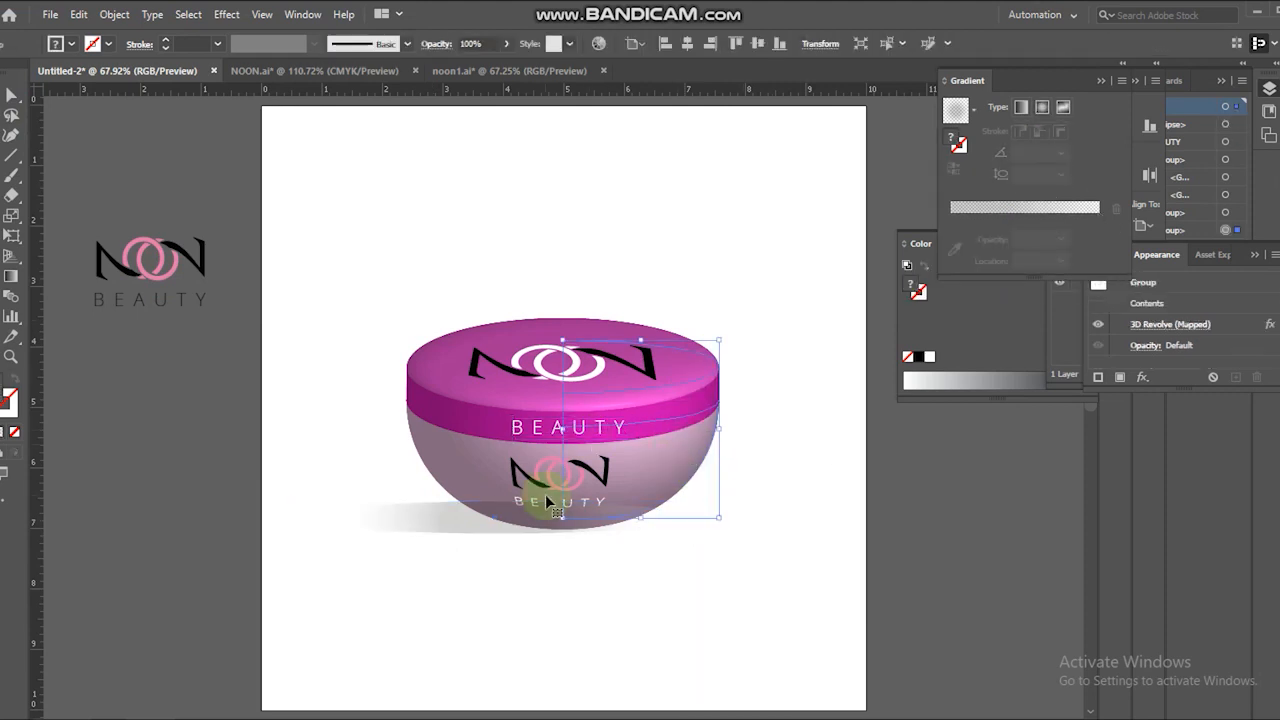
click(511, 377)
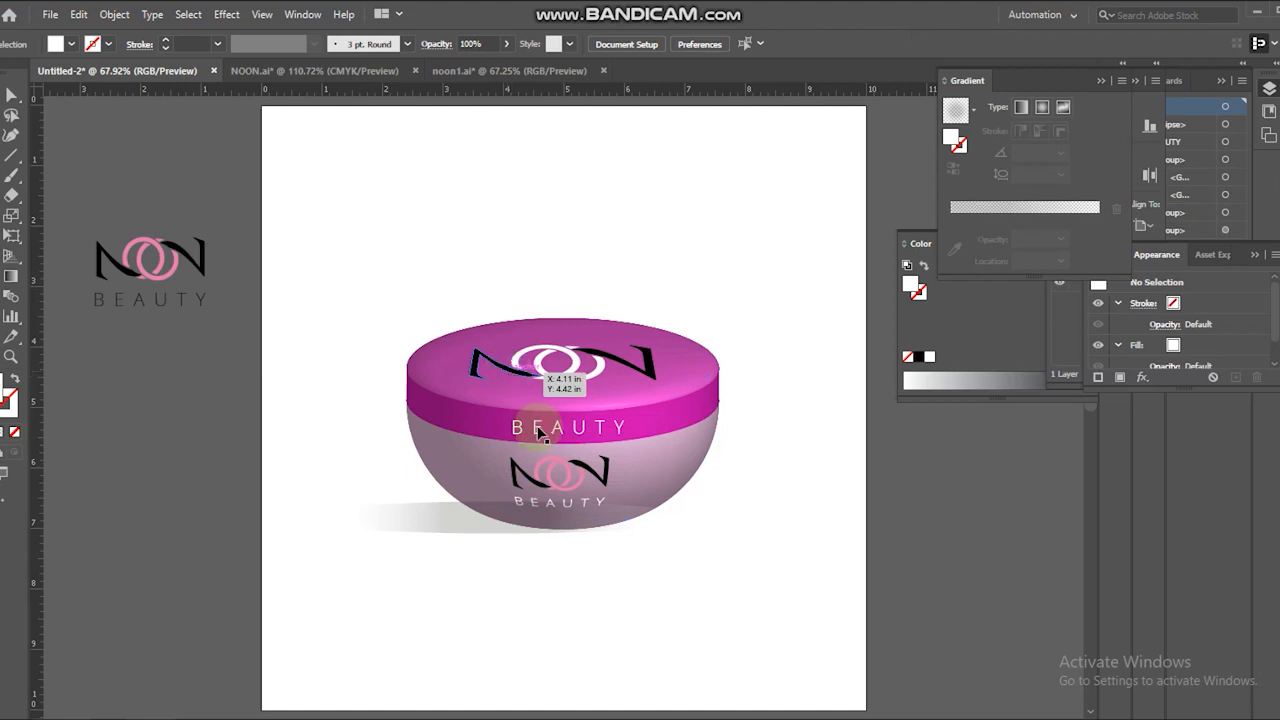
shift+click(684, 453)
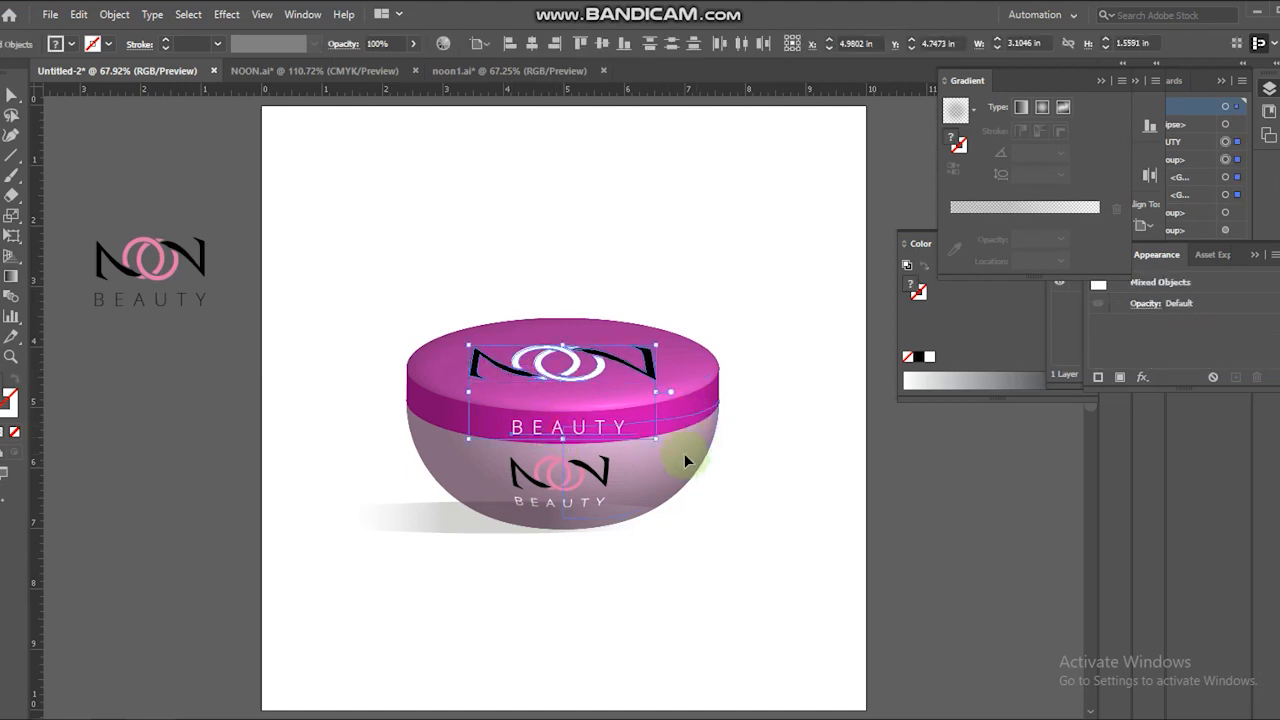